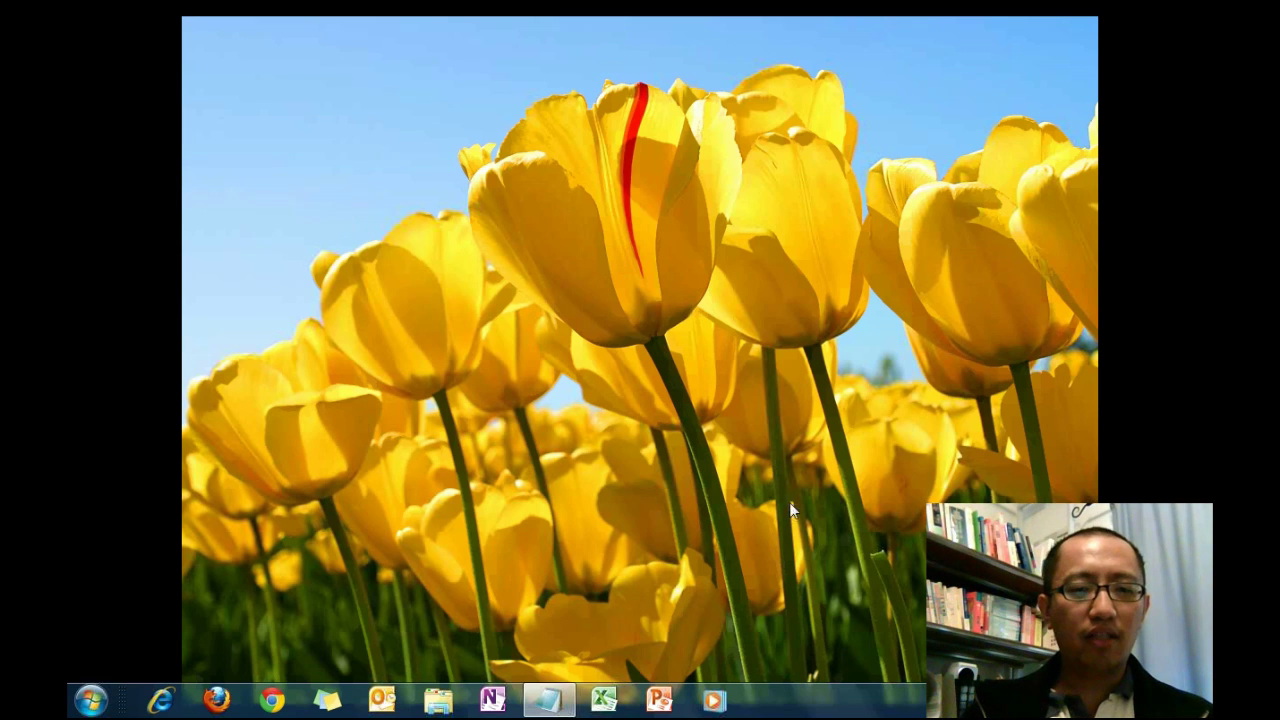
Step: Open Control Panel and search its settings for 'languag' to list Region and Language
click(91, 700)
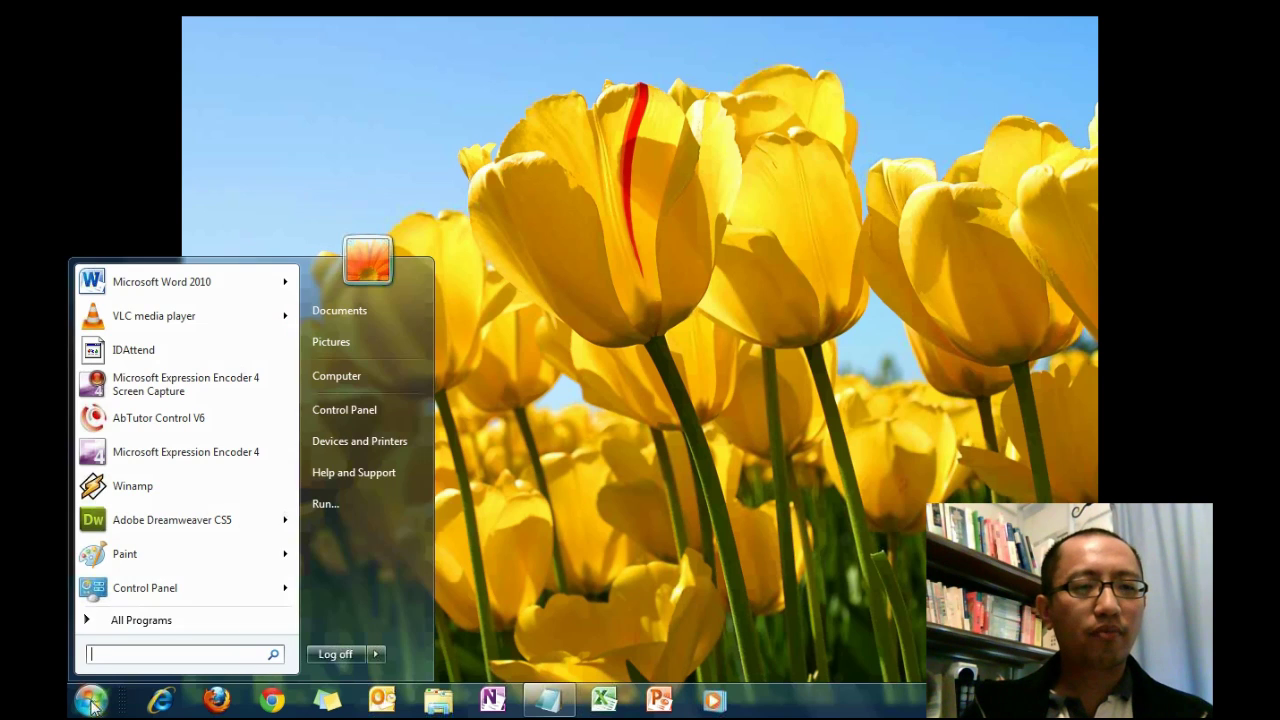
click(334, 410)
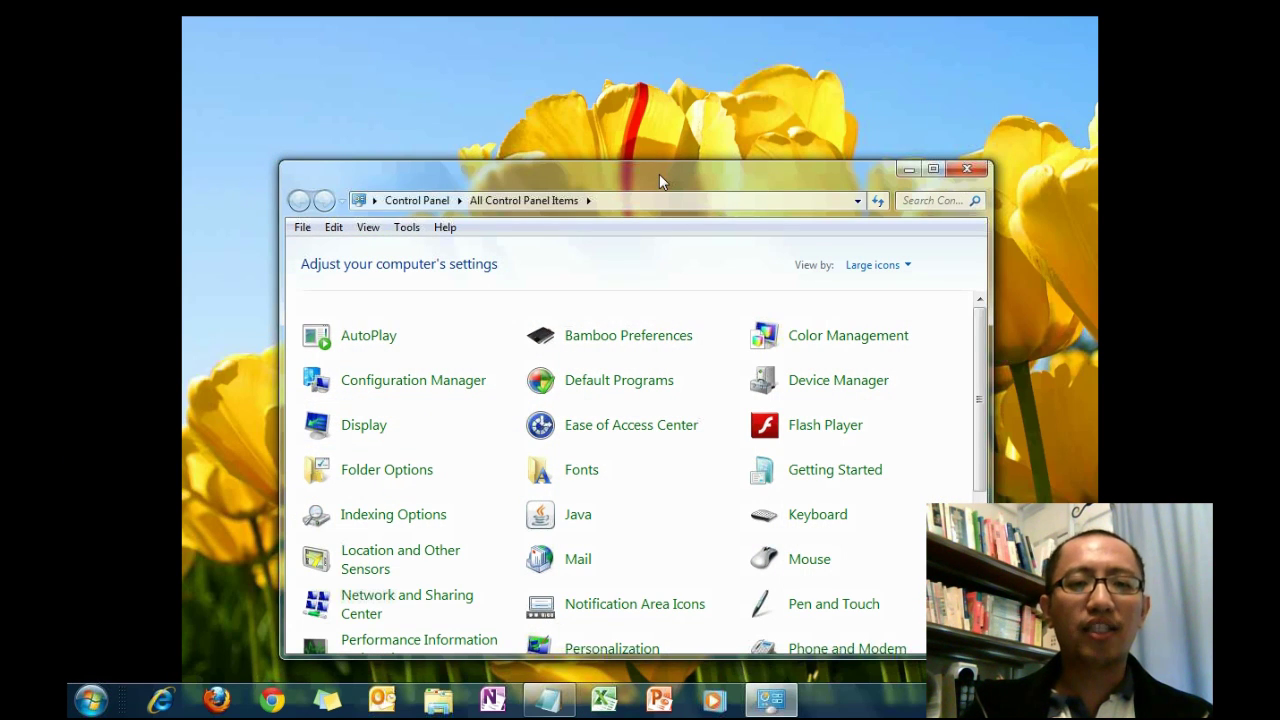
drag(660, 168, 667, 95)
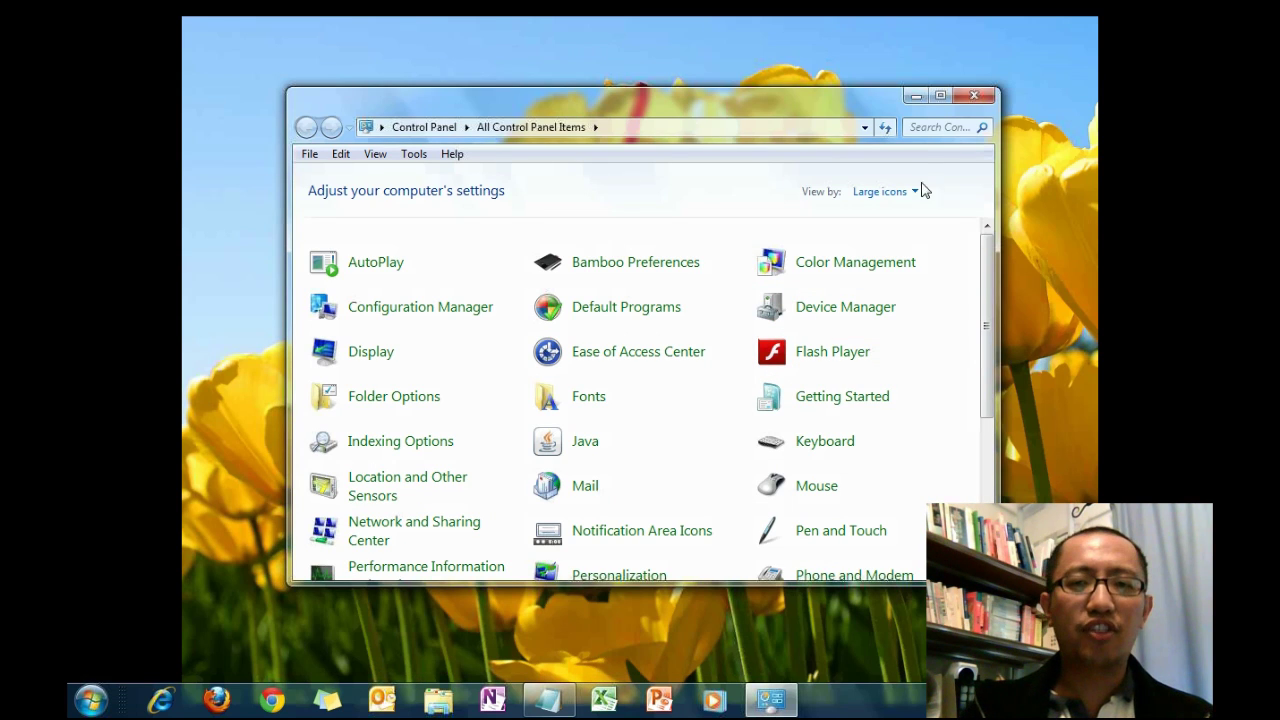
click(922, 127)
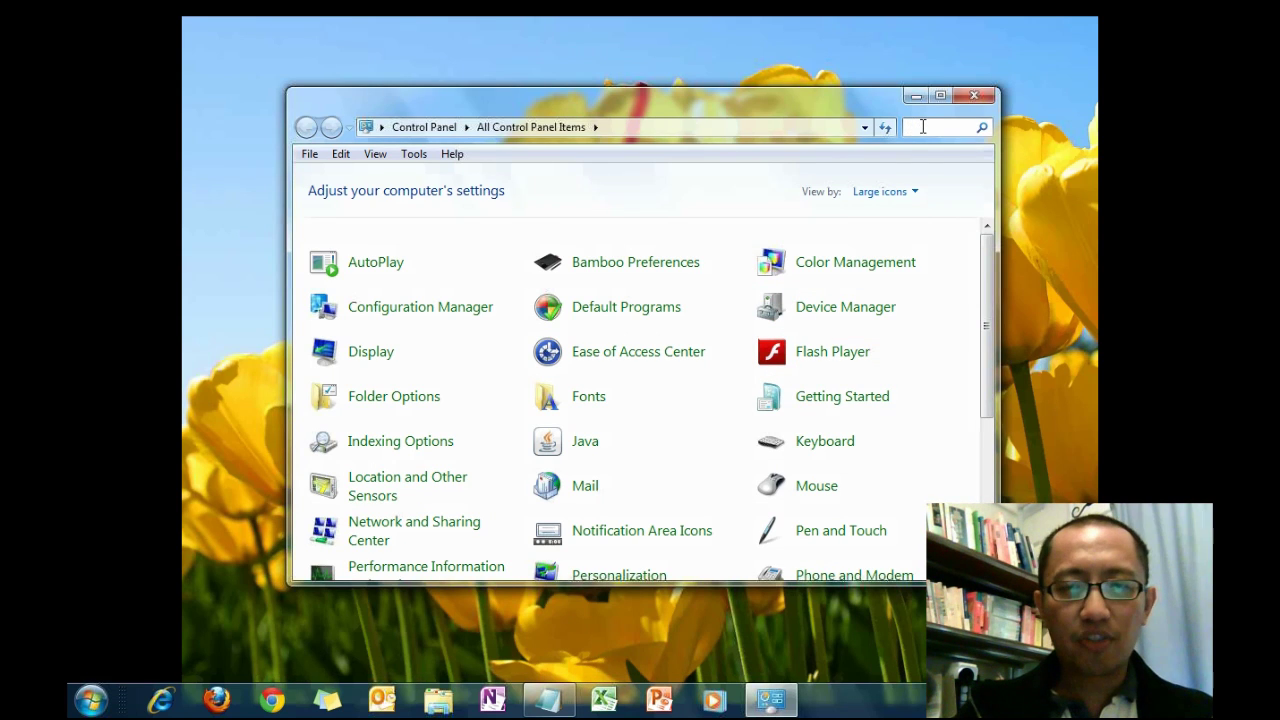
text(languag)
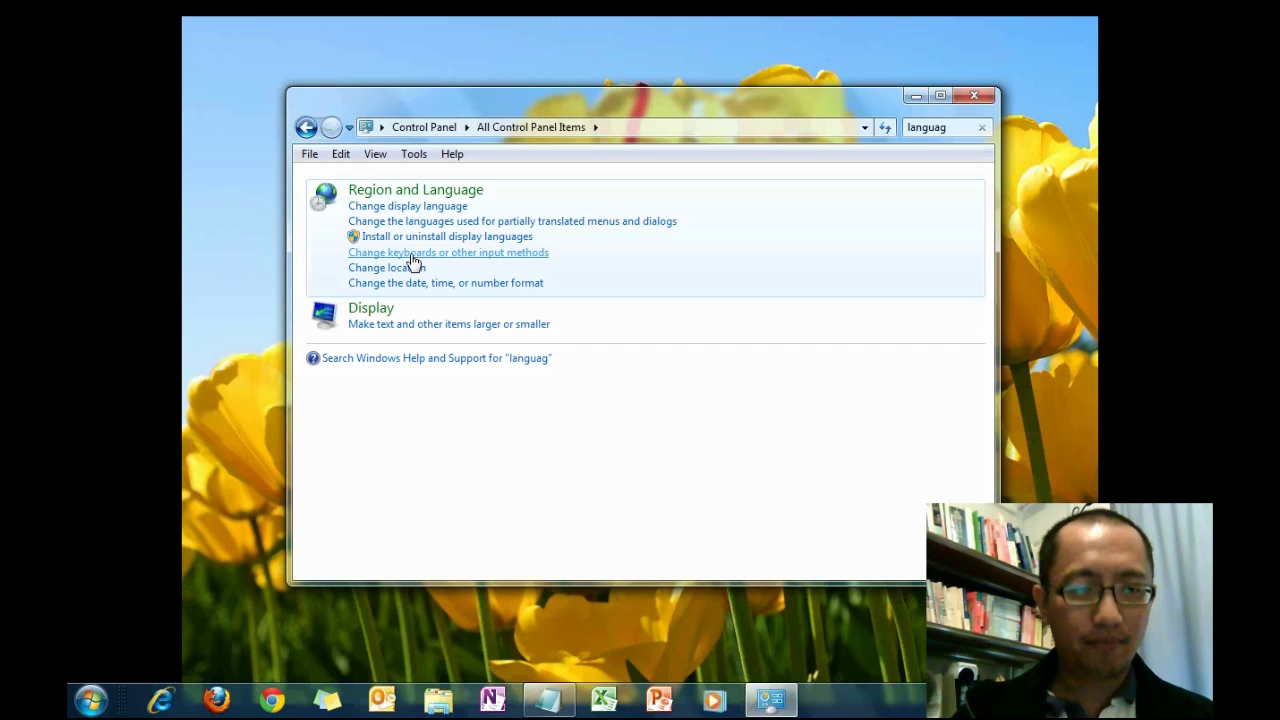
Step: Open Text Services and Input Languages from Region and Language, showing English (Australia) with the US keyboard
click(413, 253)
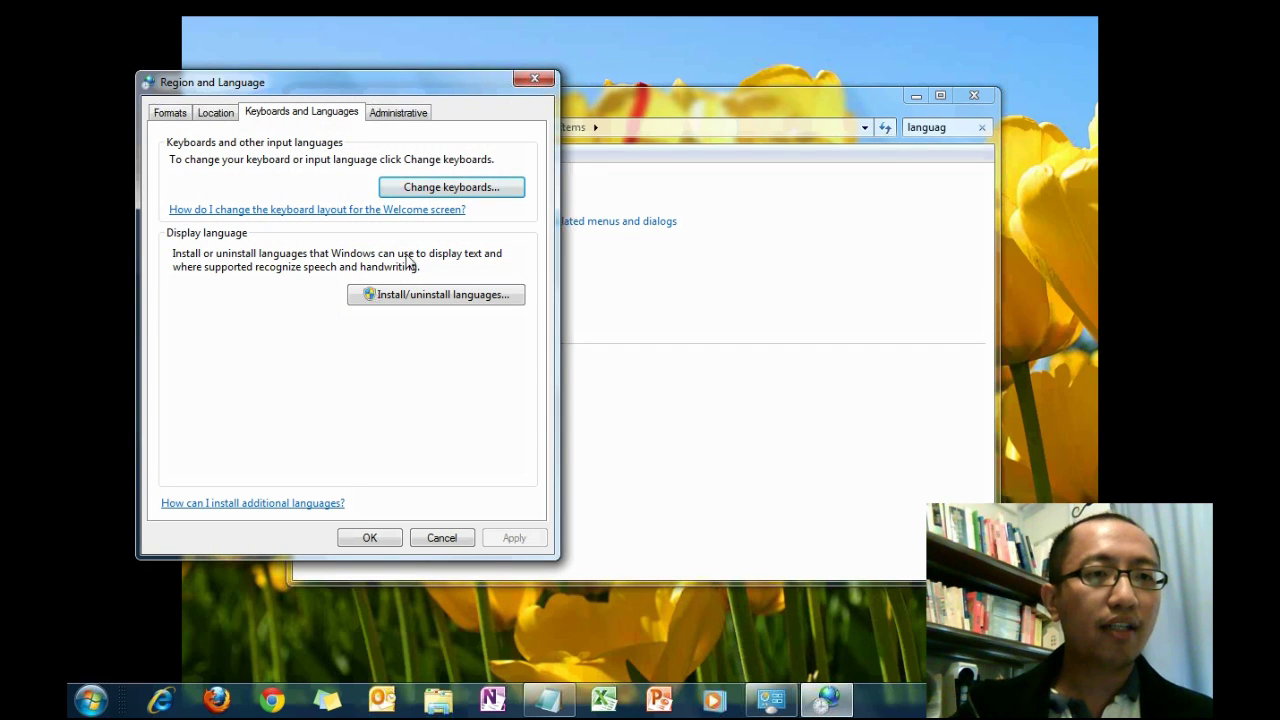
click(212, 114)
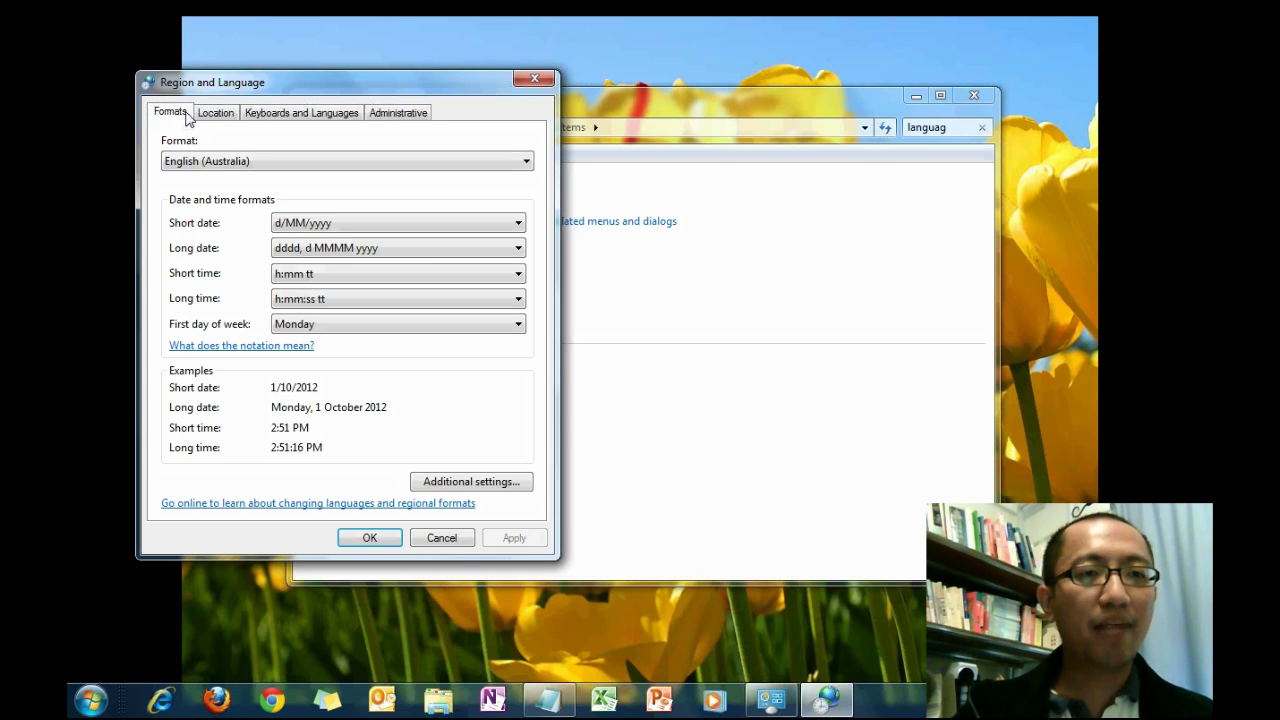
click(282, 113)
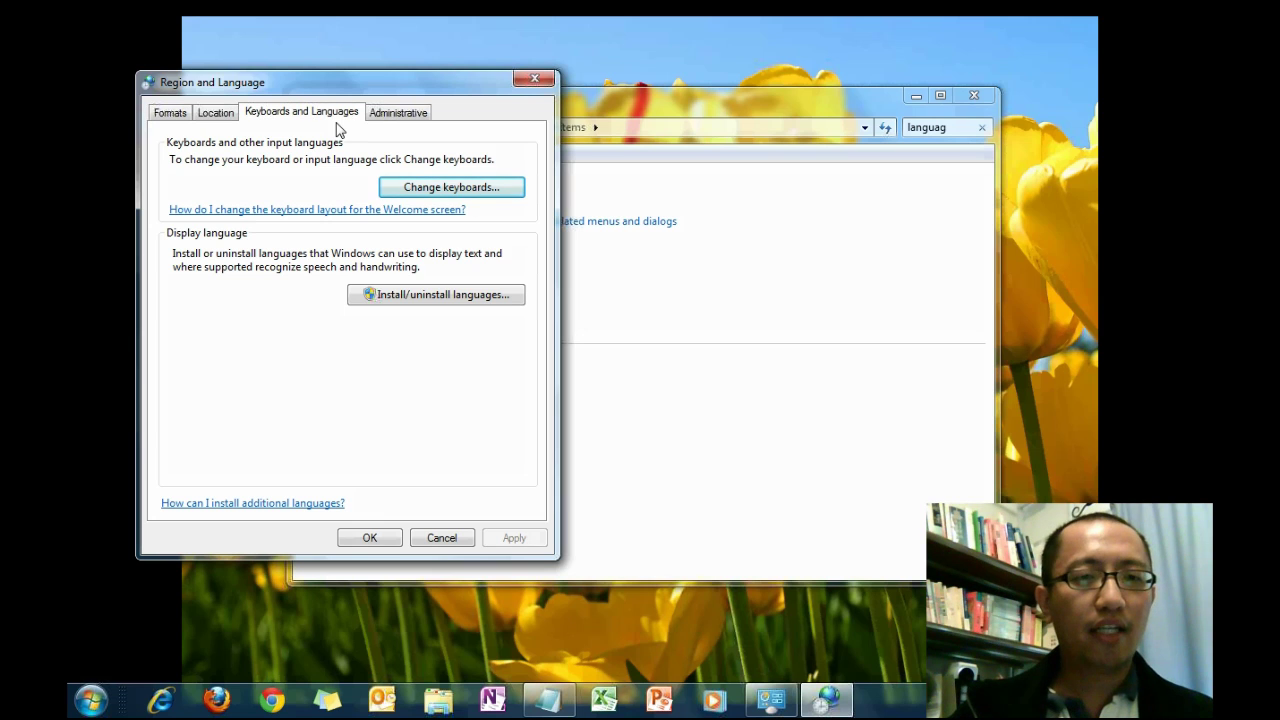
click(412, 190)
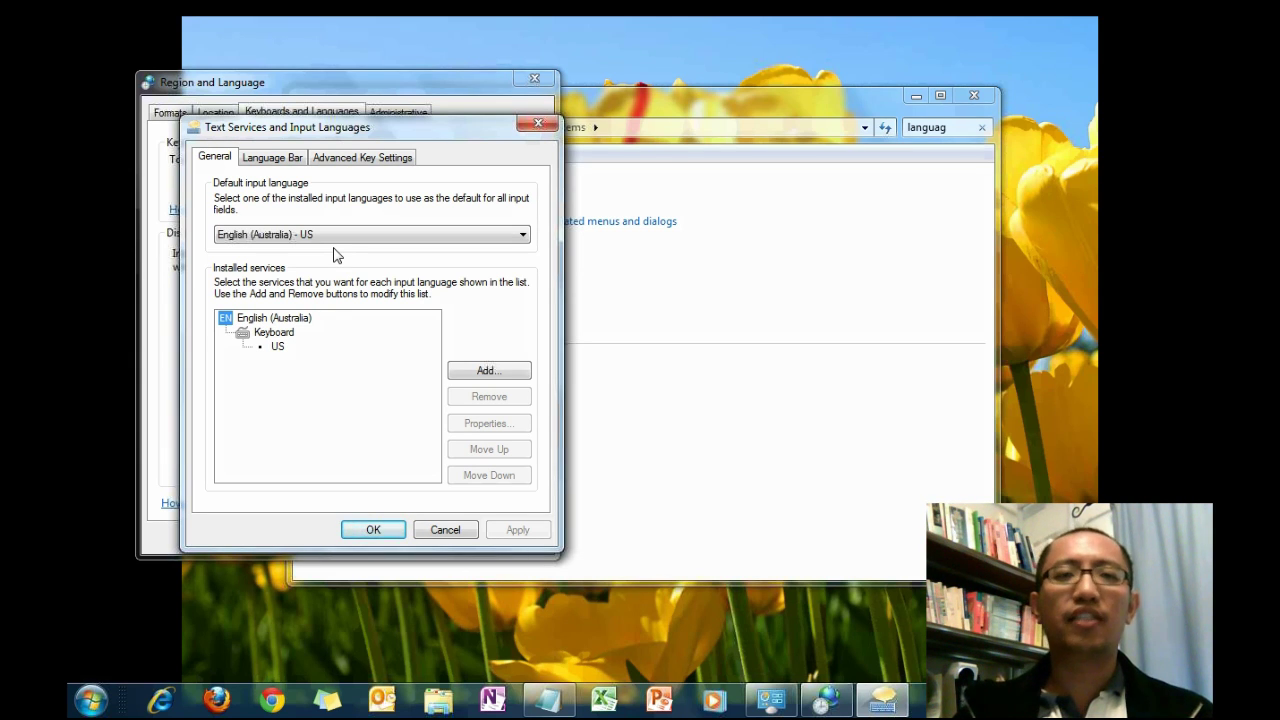
Step: In Add Input Language, tick Microsoft Pinyin New Experience under Chinese (Simplified, PRC) > Keyboard
click(485, 372)
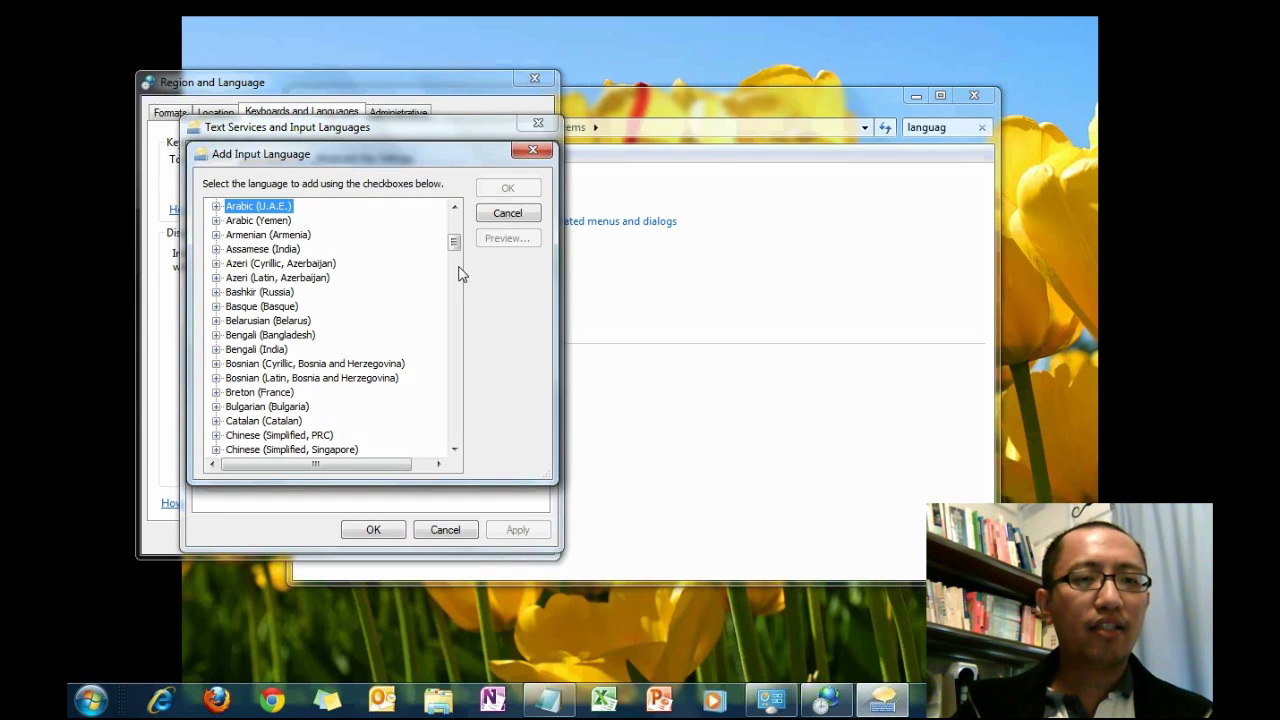
mouse_move(455, 243)
mouse_down()
mouse_move(456, 224)
mouse_move(457, 380)
mouse_move(476, 258)
mouse_up()
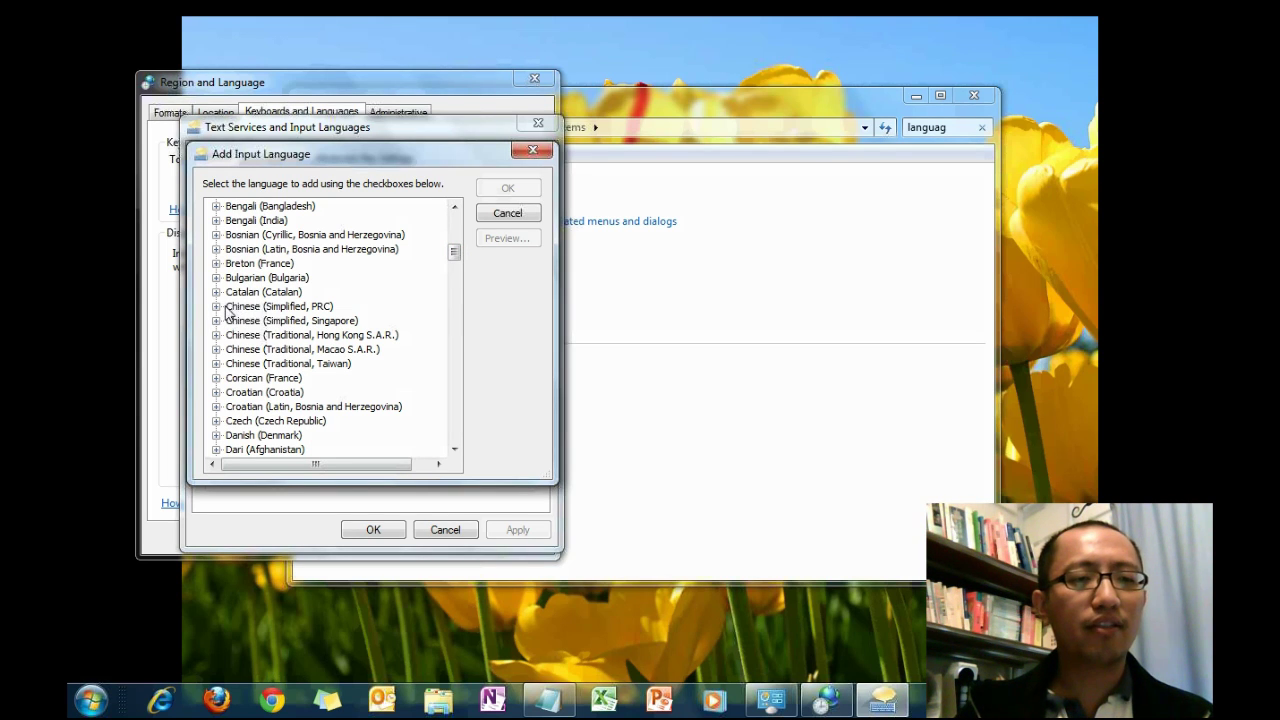
click(228, 308)
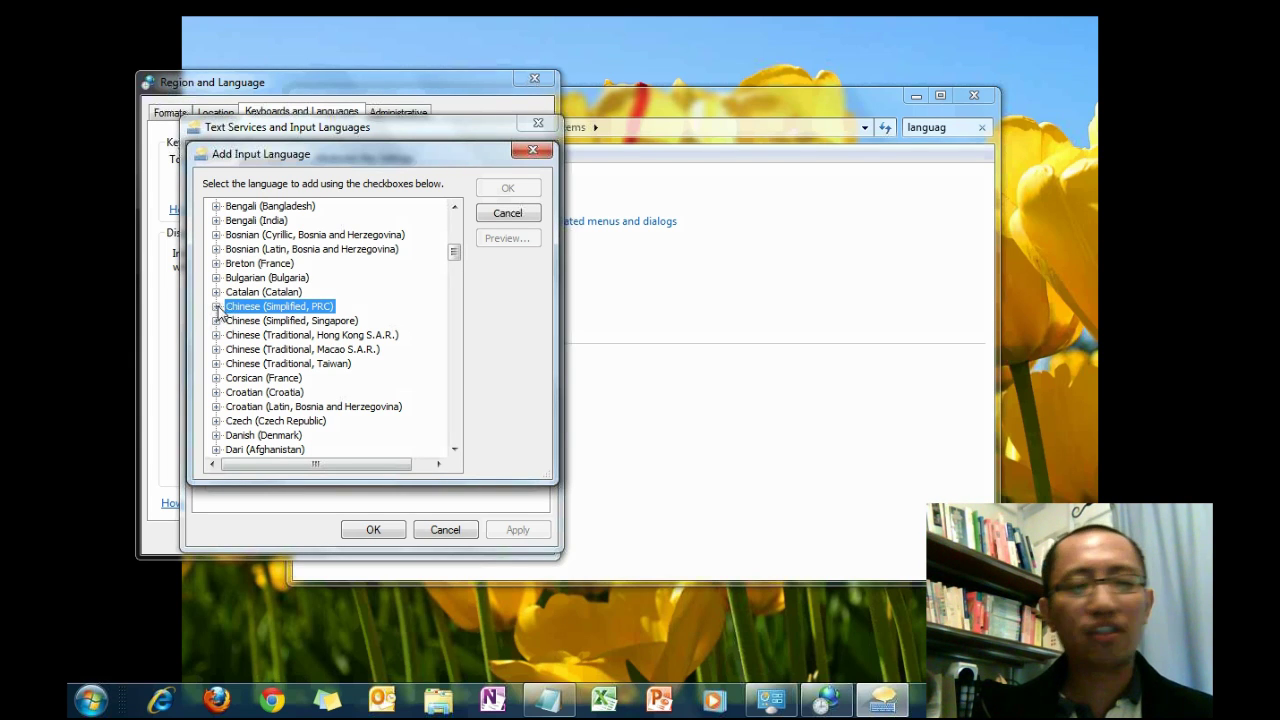
click(216, 306)
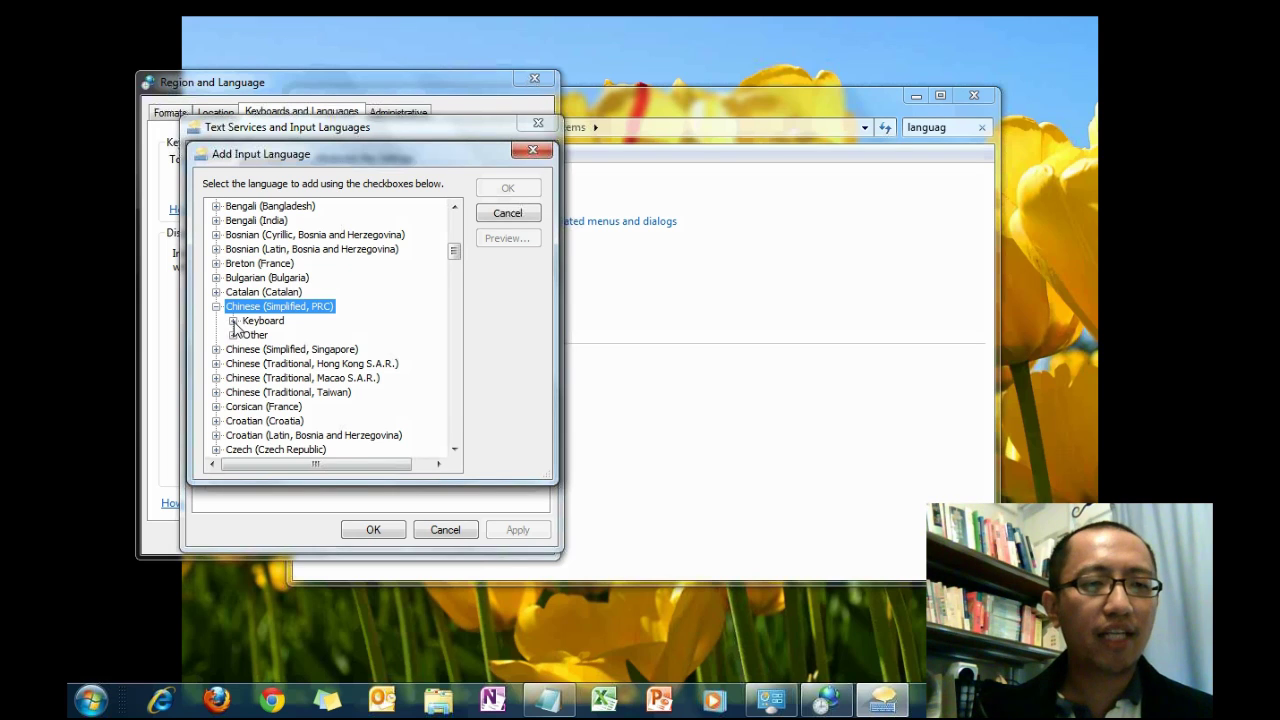
click(233, 321)
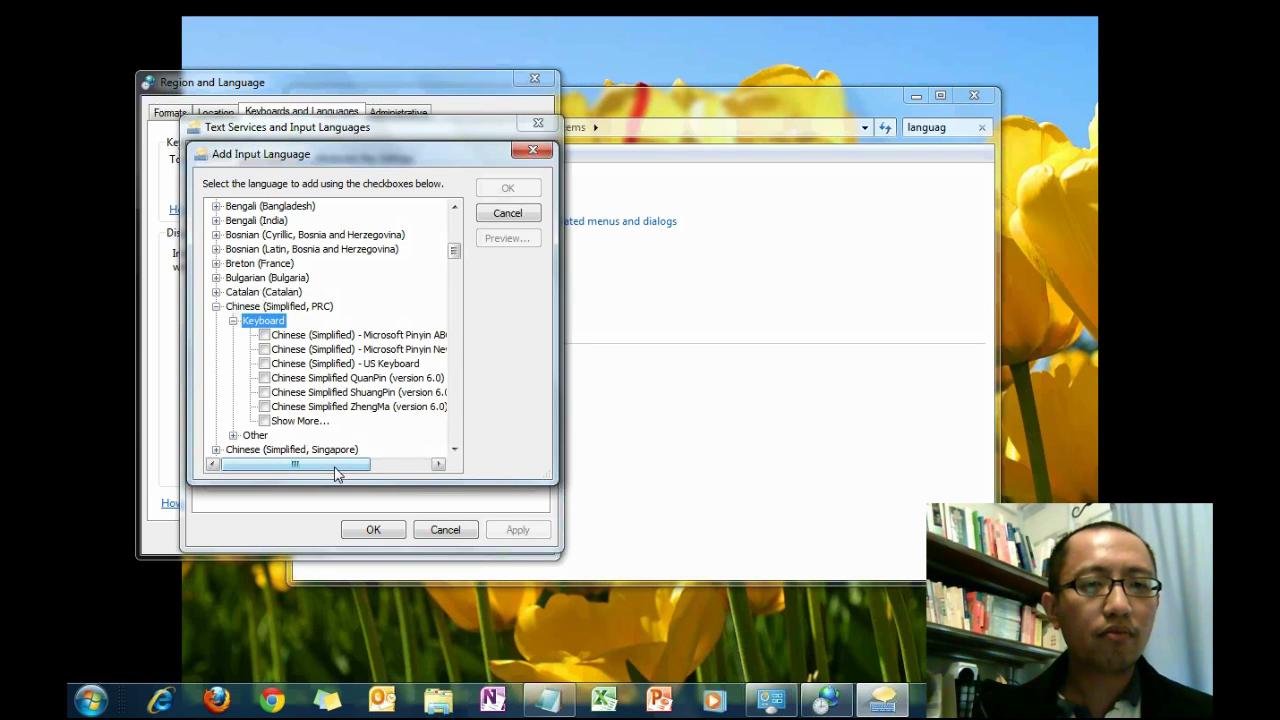
mouse_move(336, 466)
mouse_down()
mouse_move(405, 466)
mouse_move(335, 455)
mouse_move(417, 463)
mouse_up()
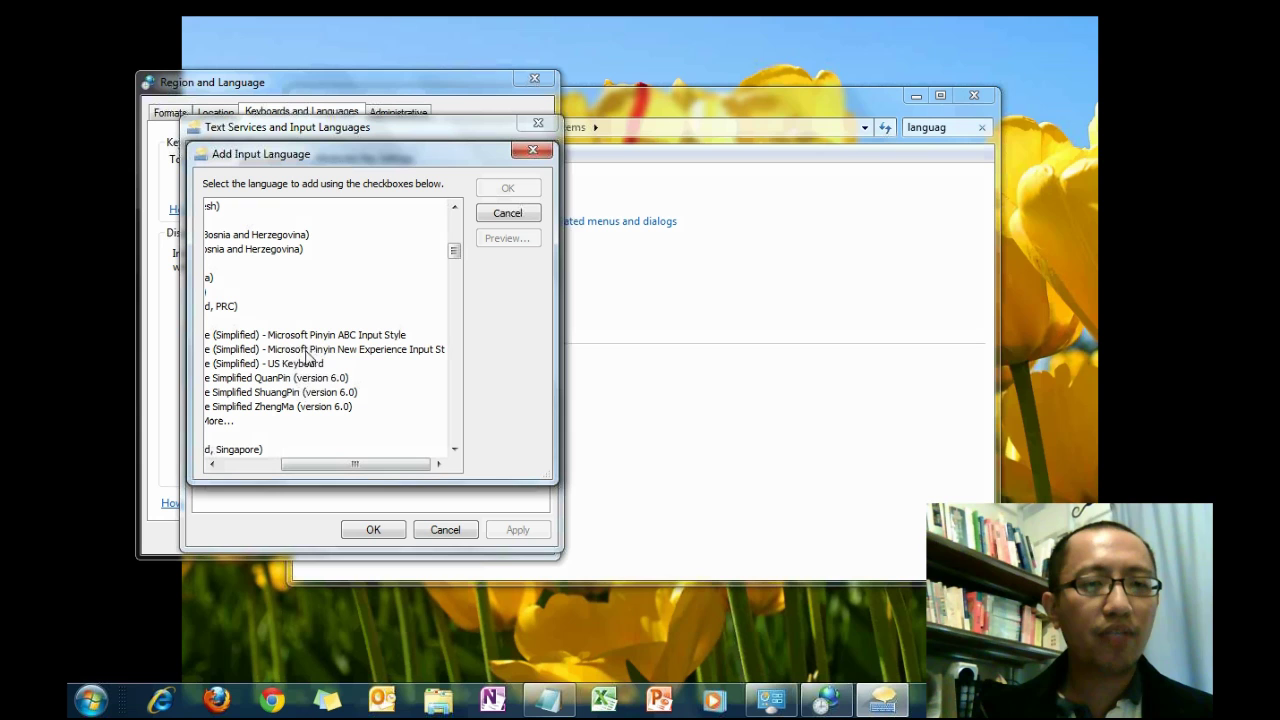
drag(372, 464, 300, 458)
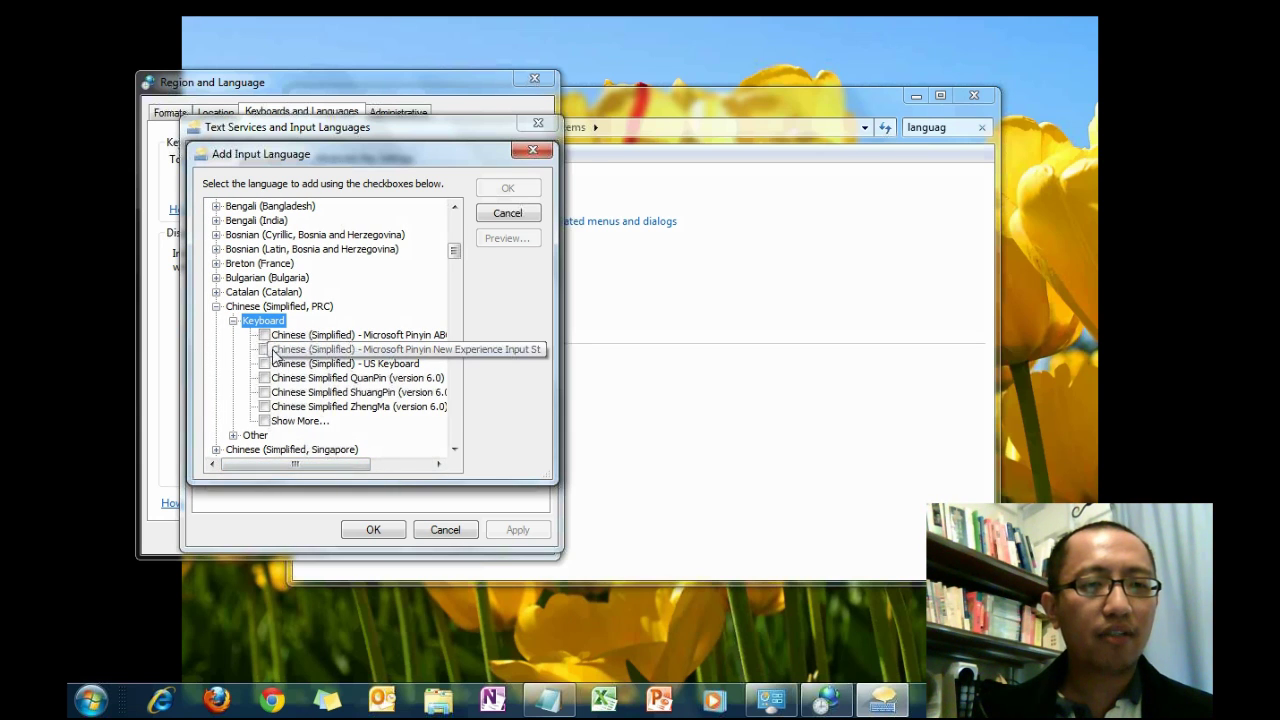
click(265, 350)
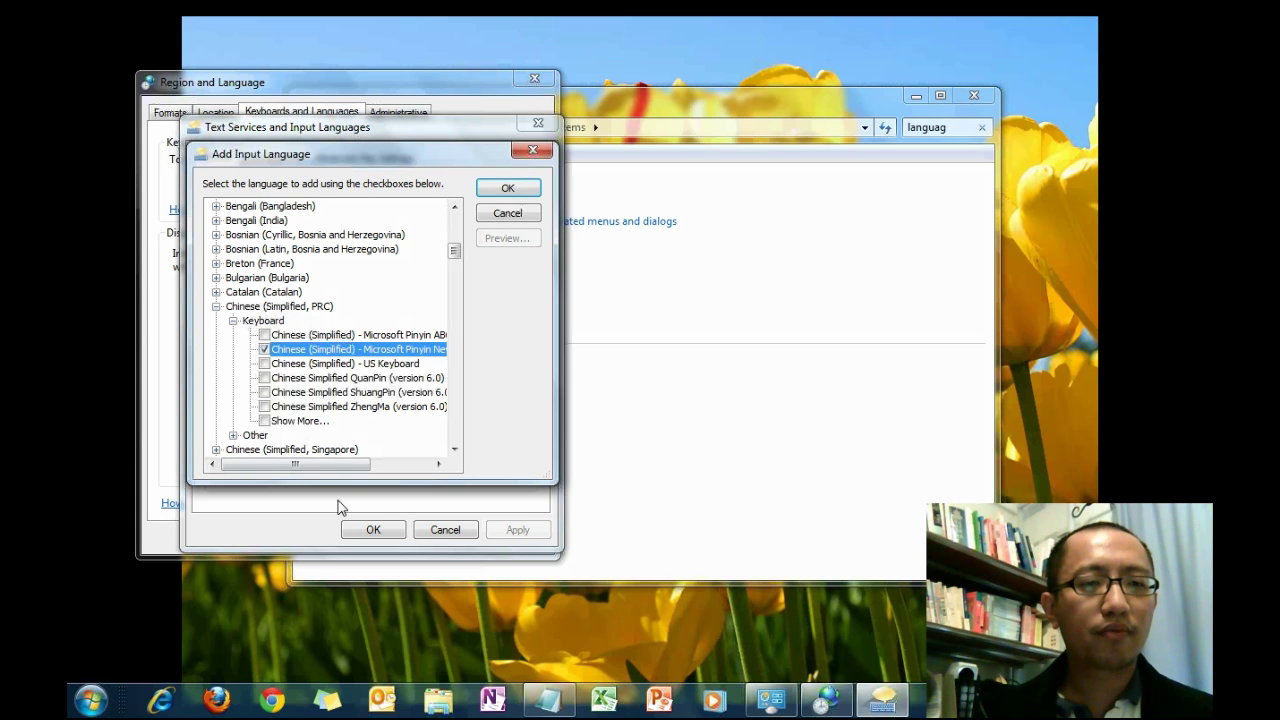
drag(334, 464, 418, 467)
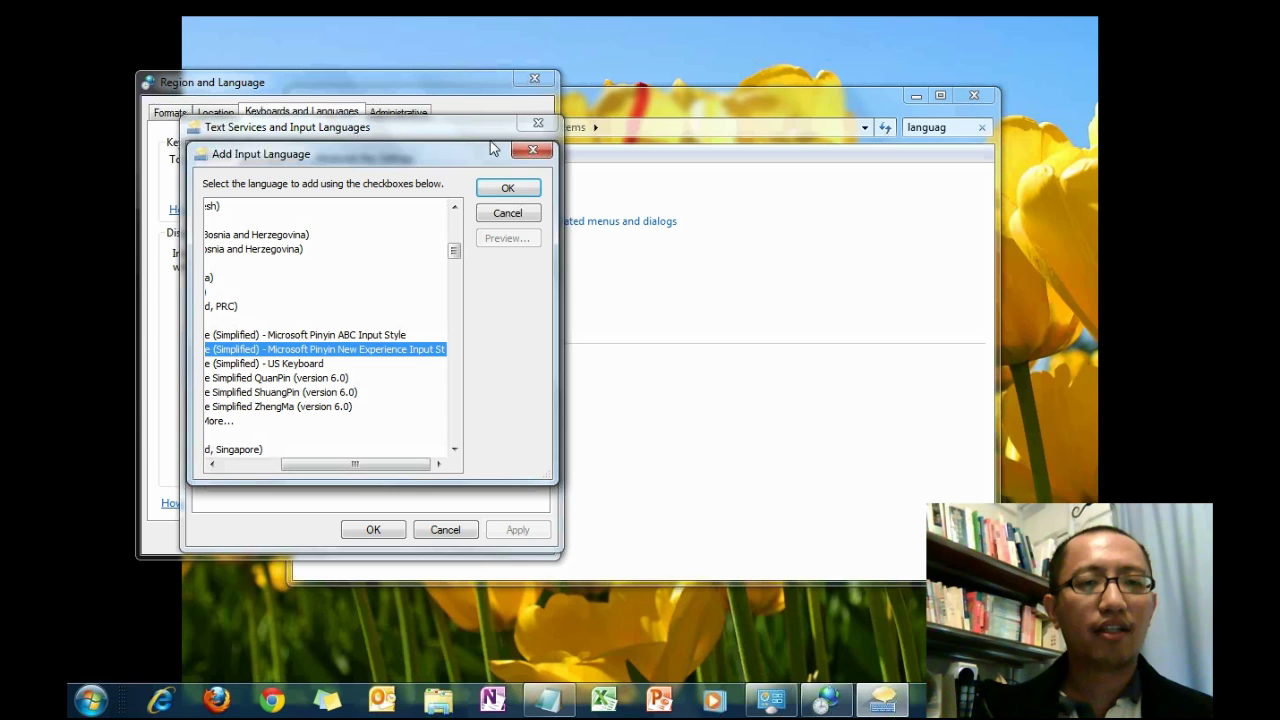
Step: Confirm the new Pinyin input language through all three settings dialogs
click(510, 185)
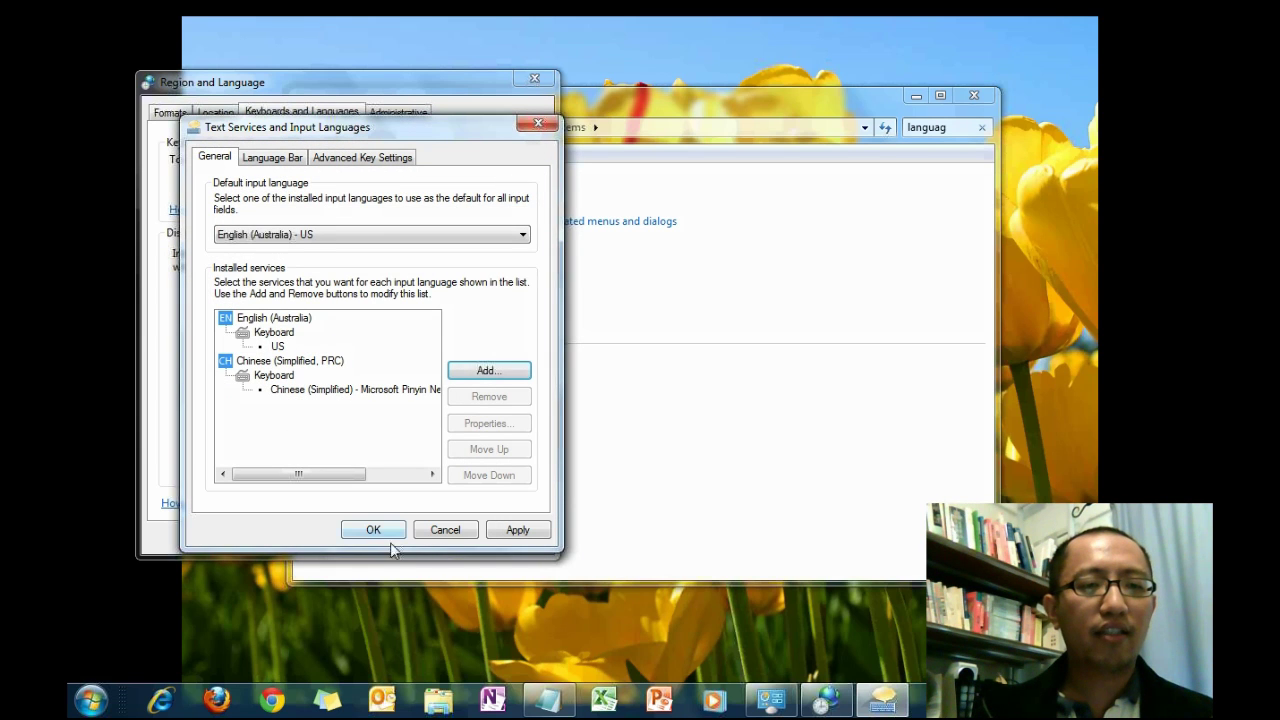
click(383, 535)
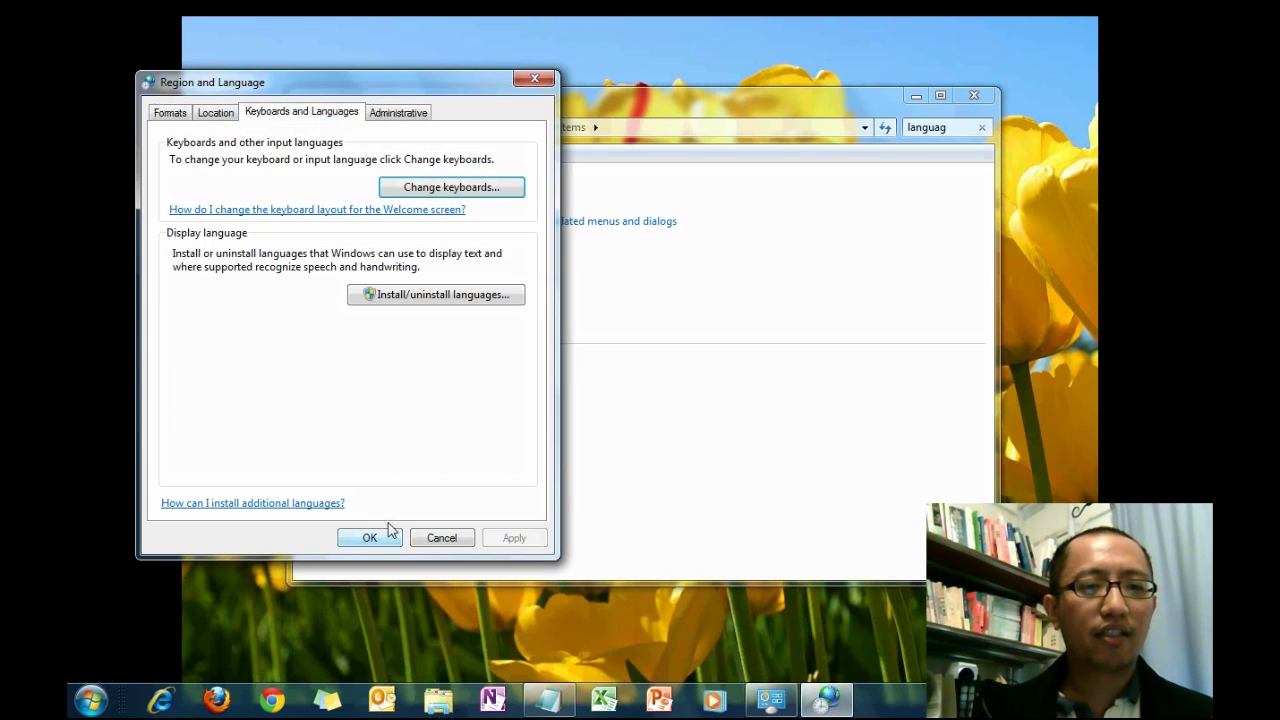
click(374, 537)
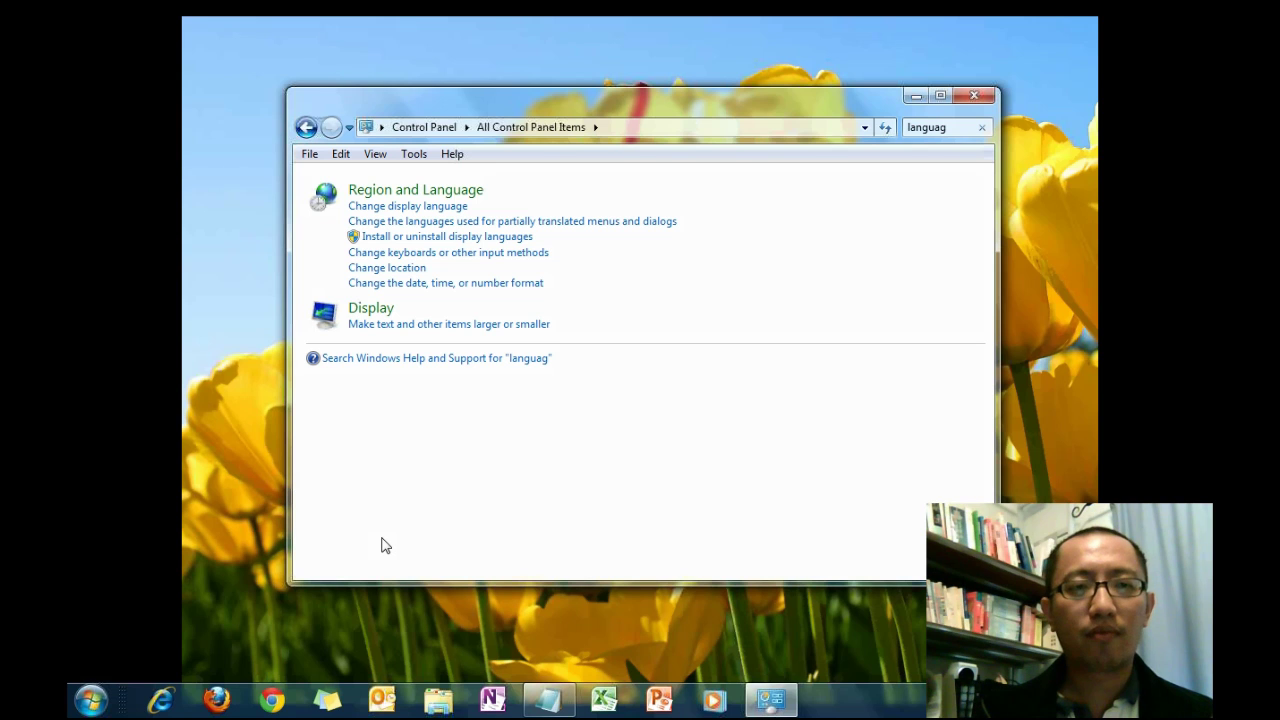
Step: Close Control Panel, start a blank Notepad document, and set its font size to 72
click(975, 97)
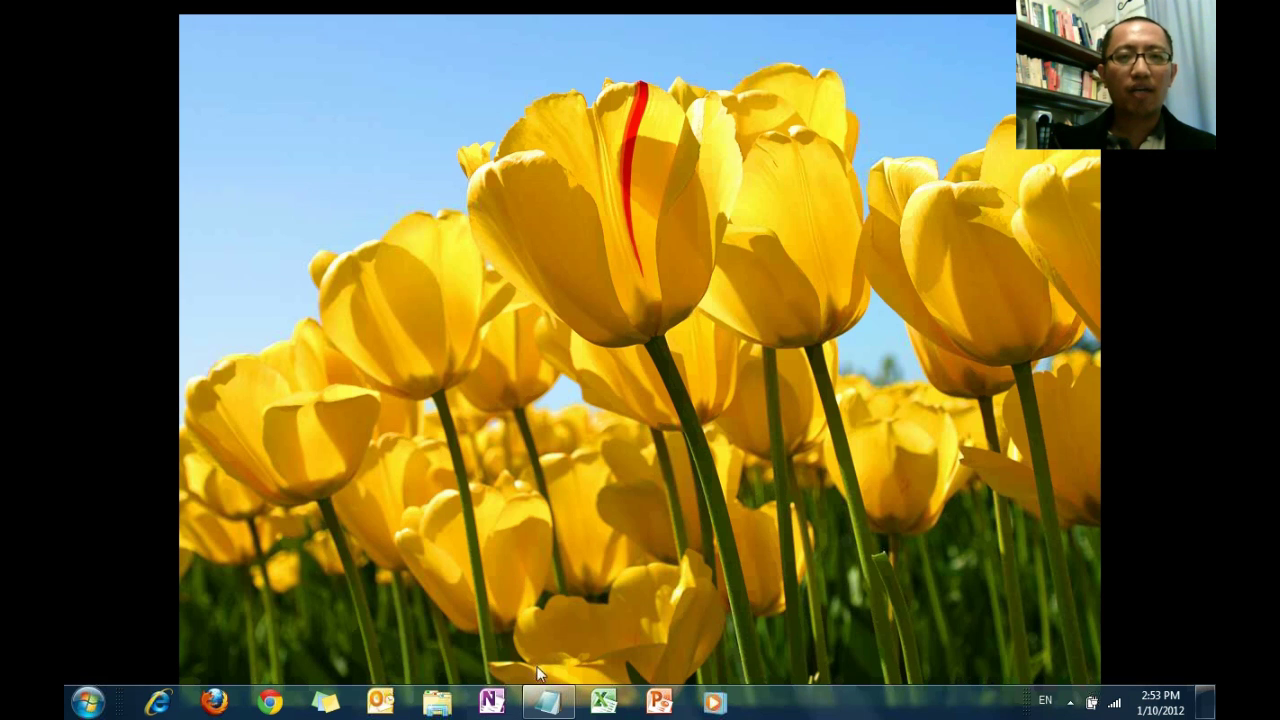
click(548, 705)
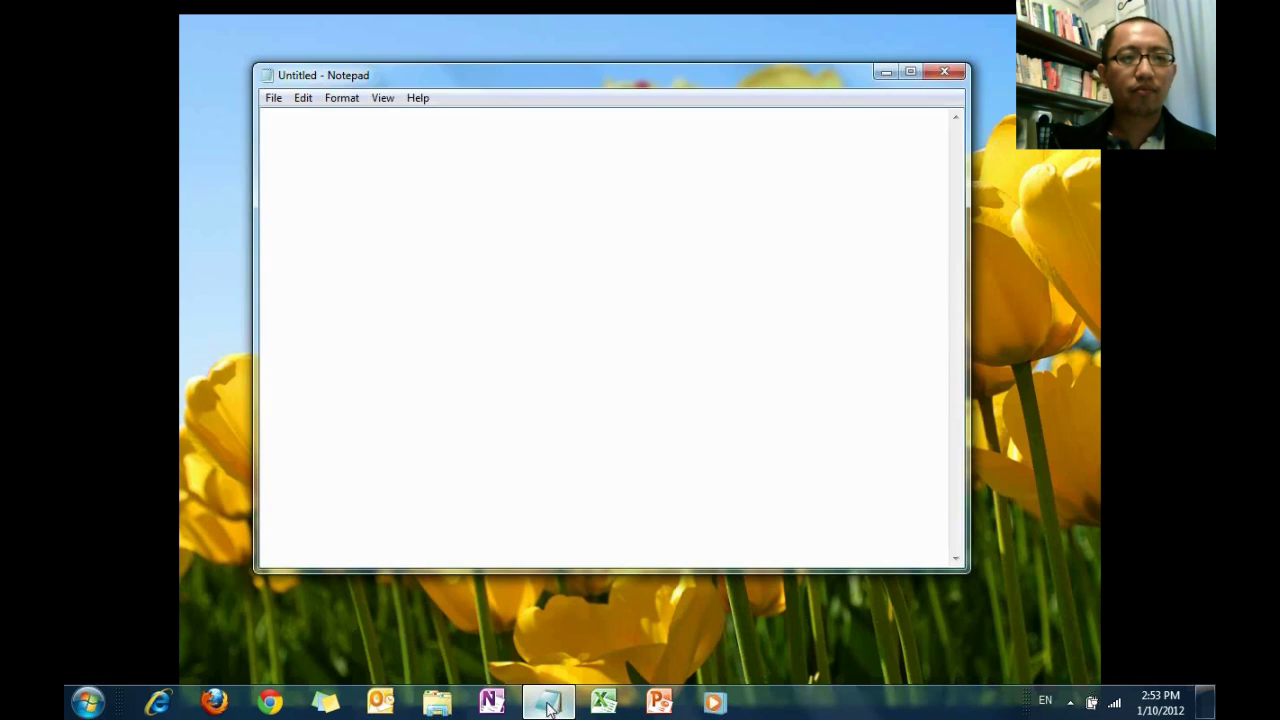
click(349, 103)
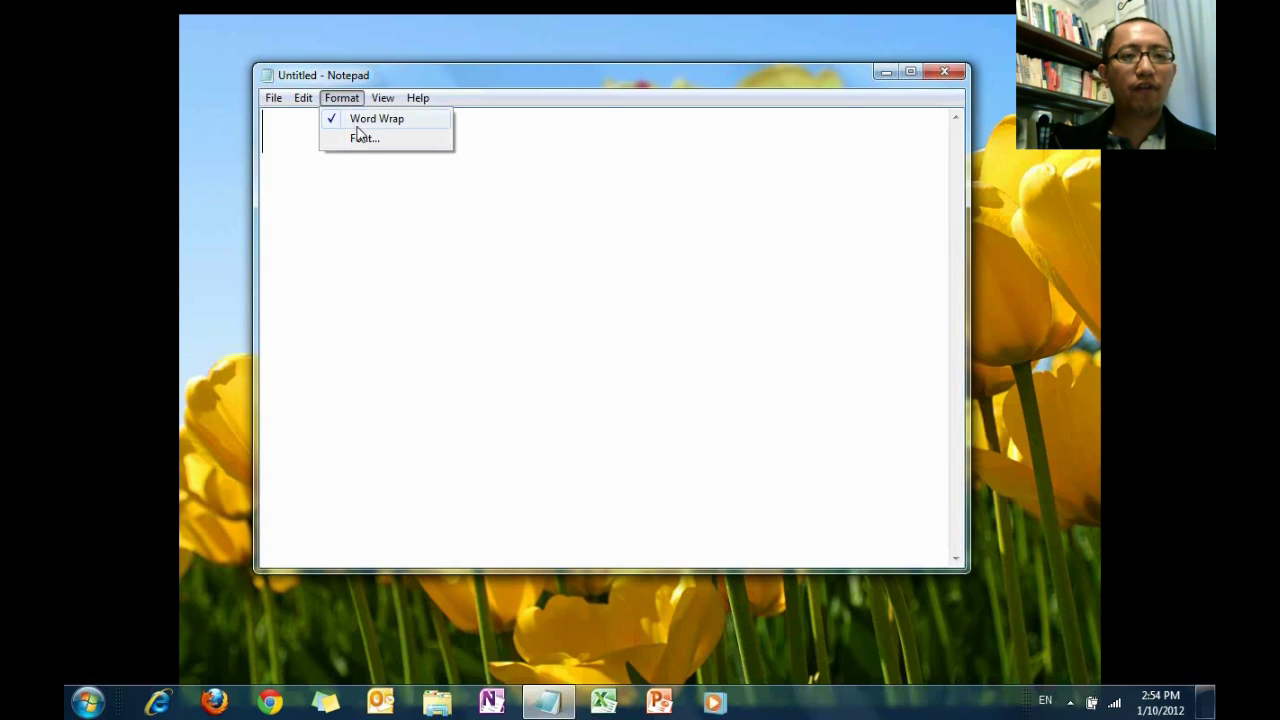
click(358, 136)
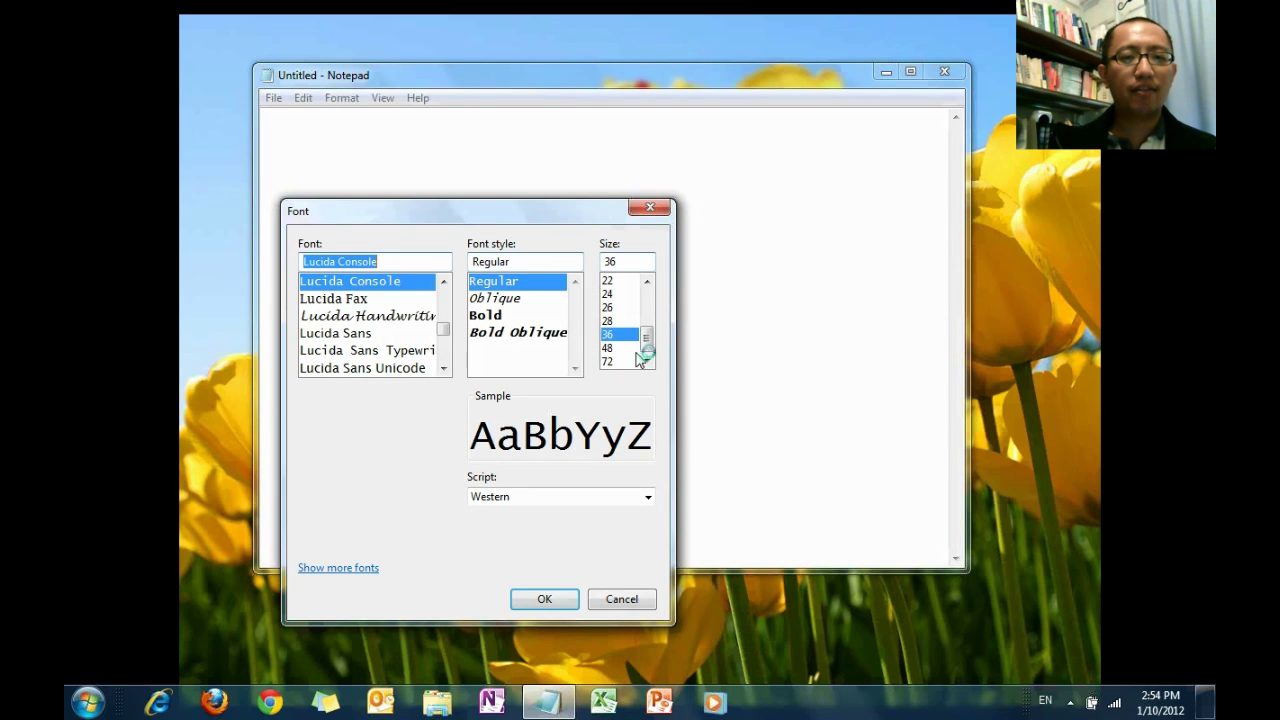
click(625, 361)
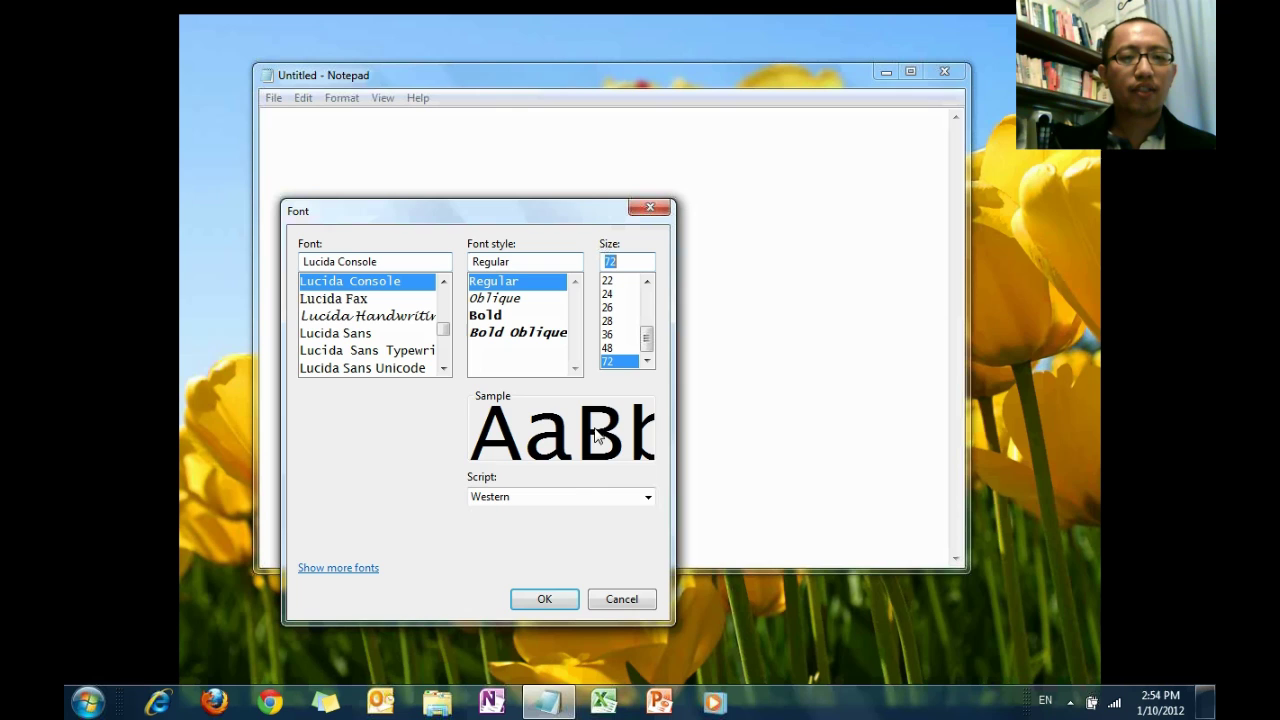
click(555, 600)
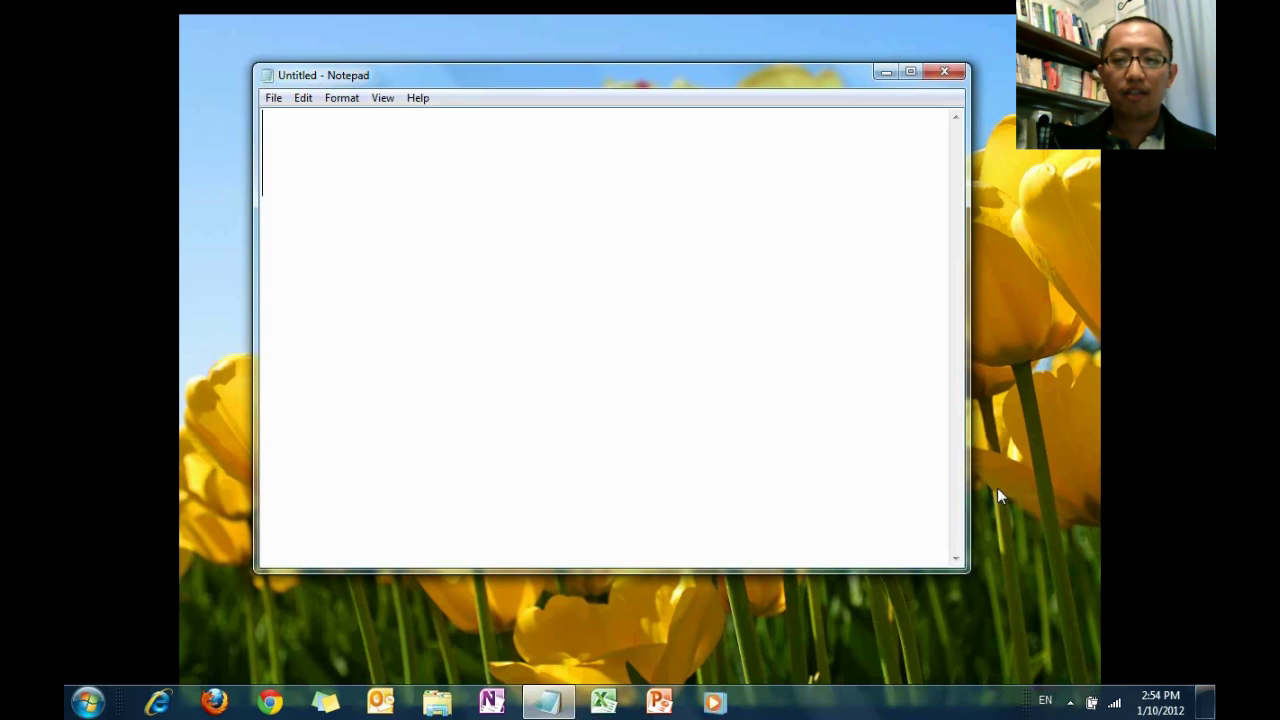
Step: Switch the taskbar input language from EN to Chinese (Simplified, PRC)
click(1046, 704)
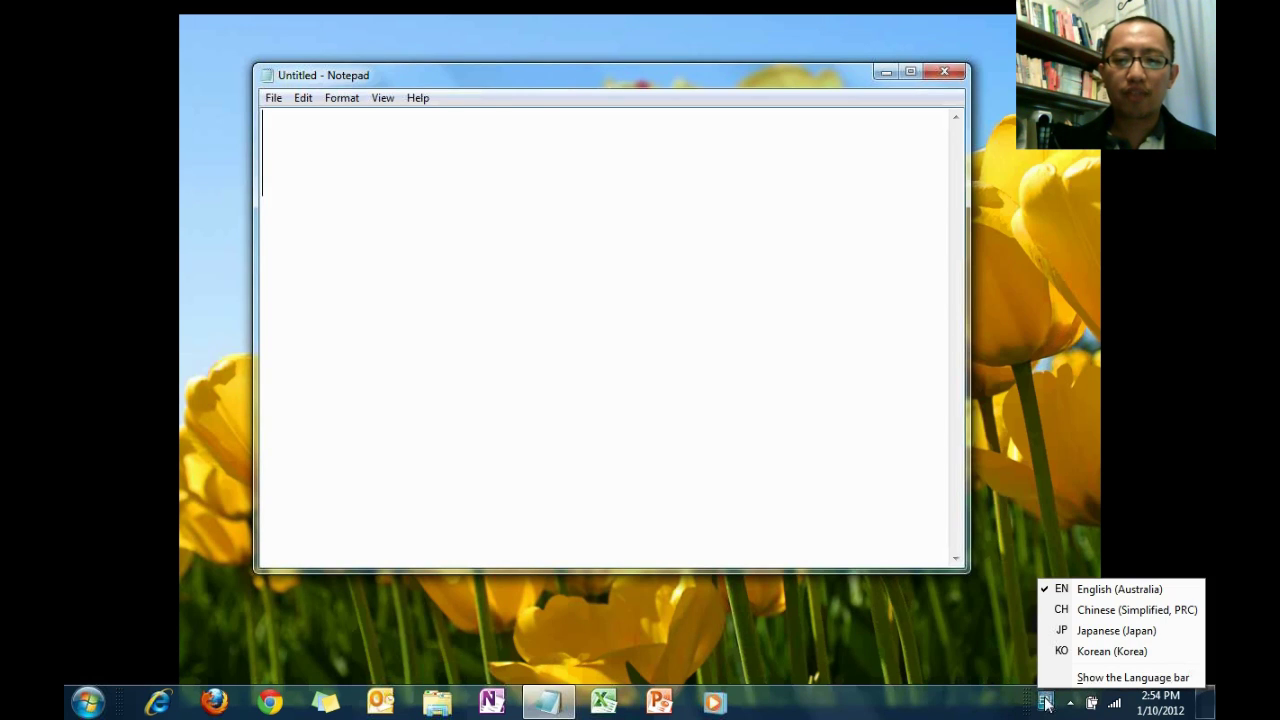
click(1075, 611)
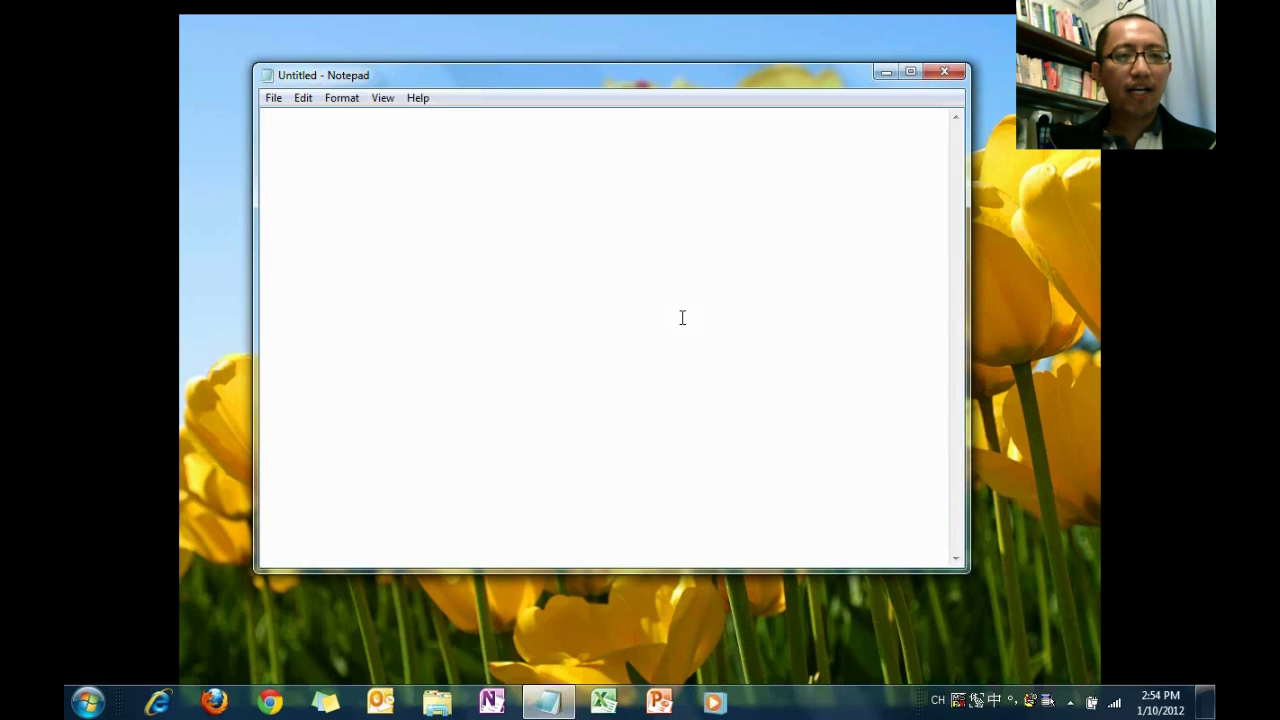
Step: Enter 马 by typing pinyin ma and choosing candidate 1, discarding a stray fkd composition
text(ma)
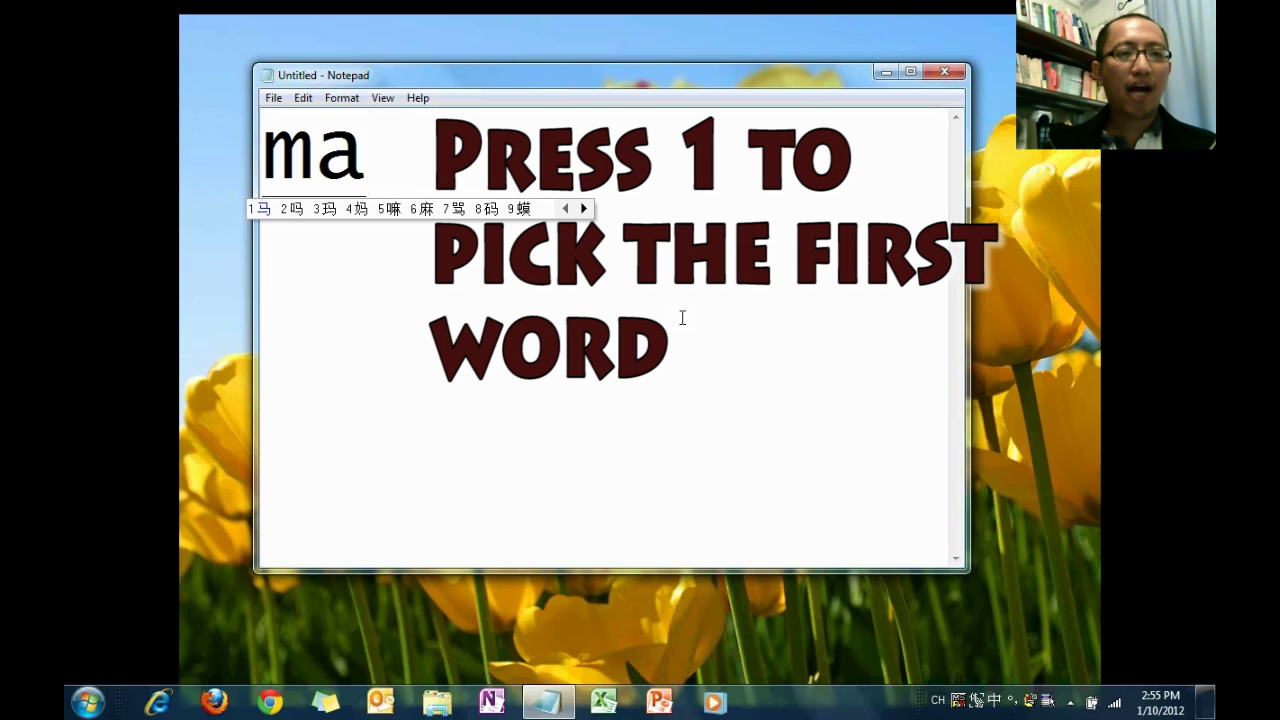
key(1)
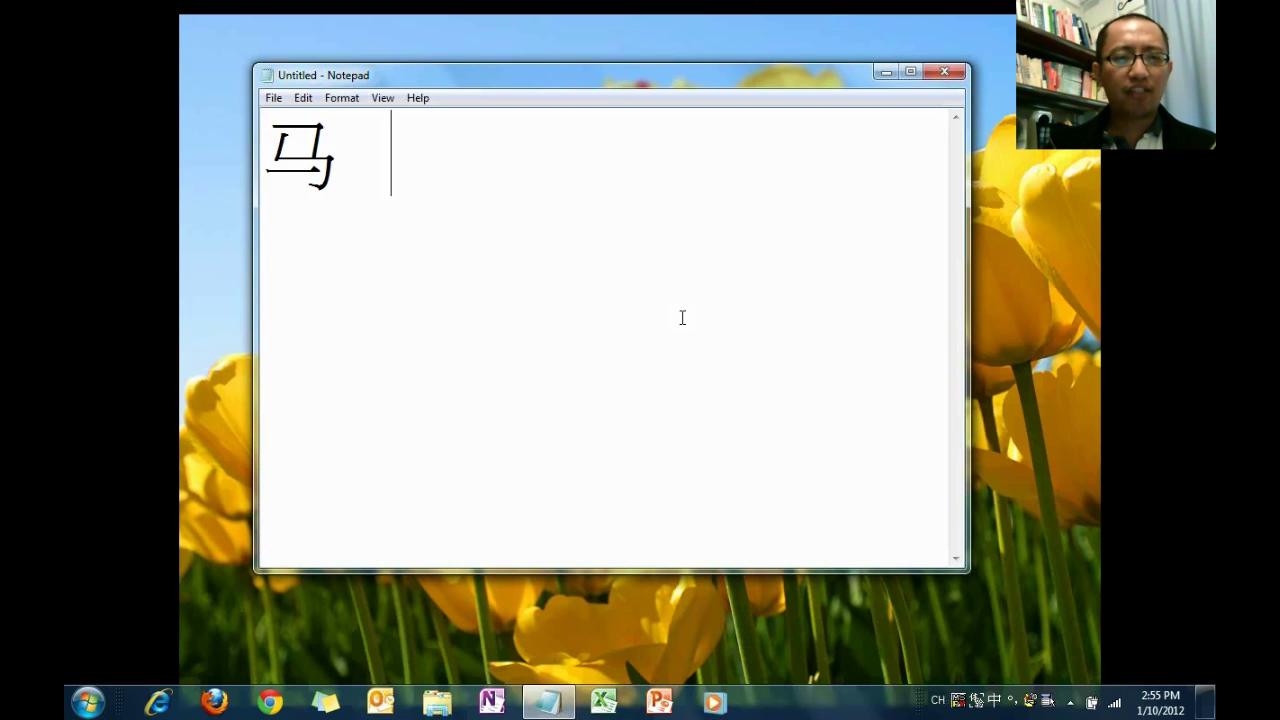
text(fkd)
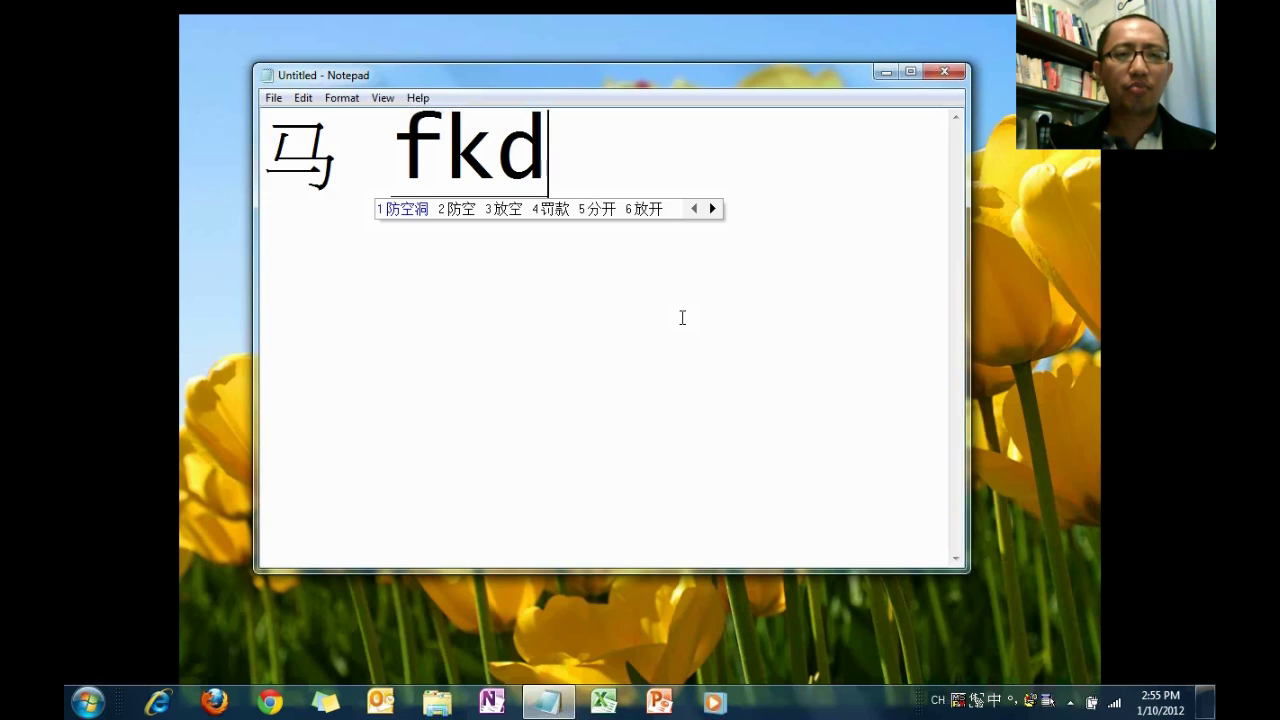
key(Escape)
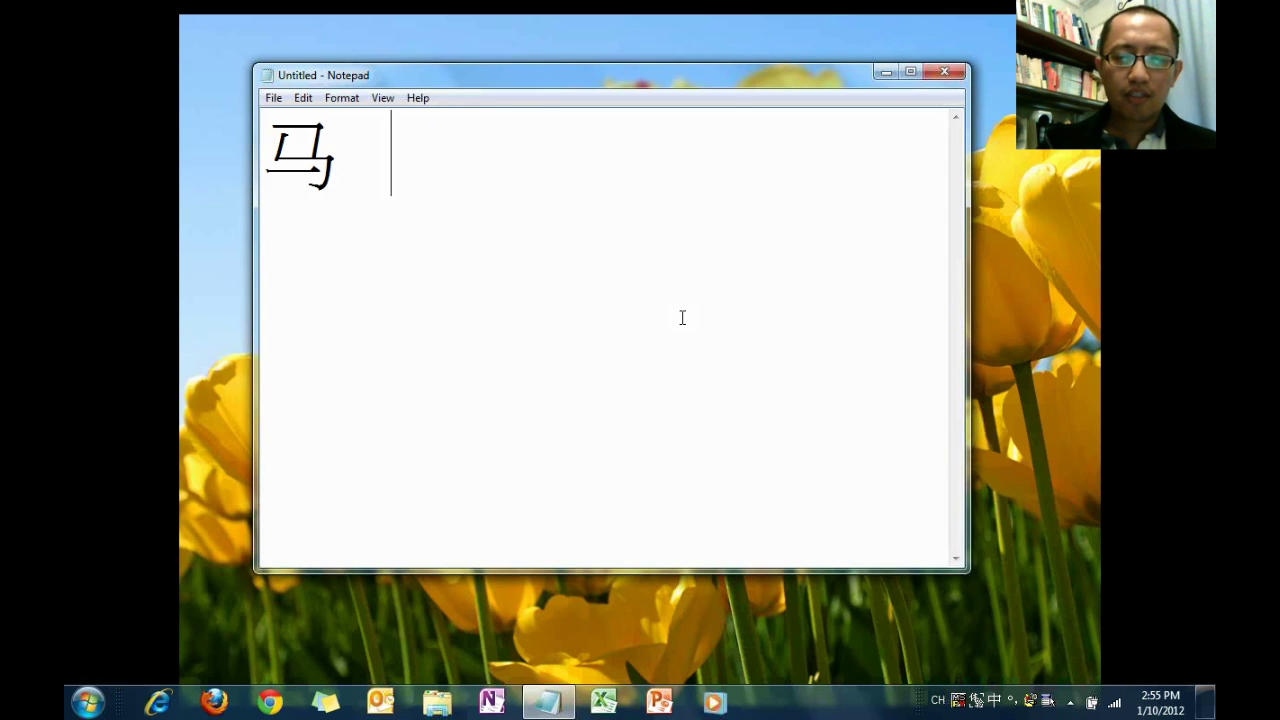
Step: Switch input back to English (Australia) and type Horse followed by a new line
click(938, 705)
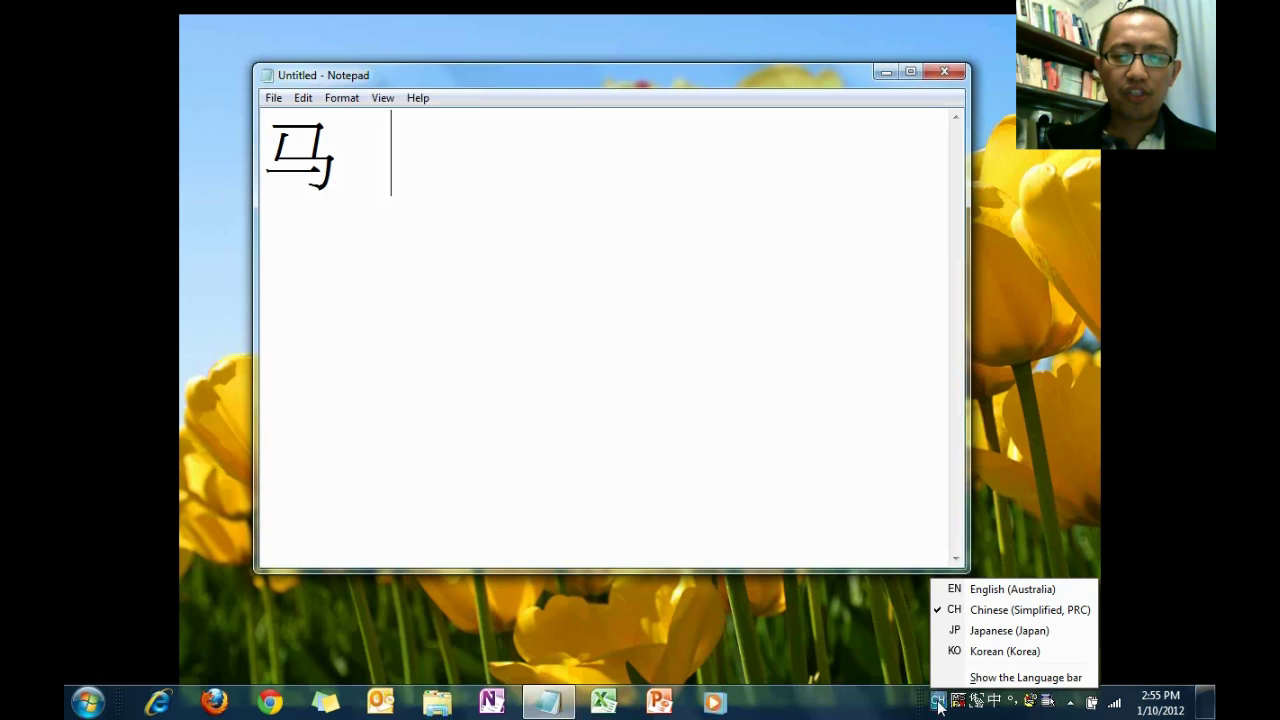
click(975, 602)
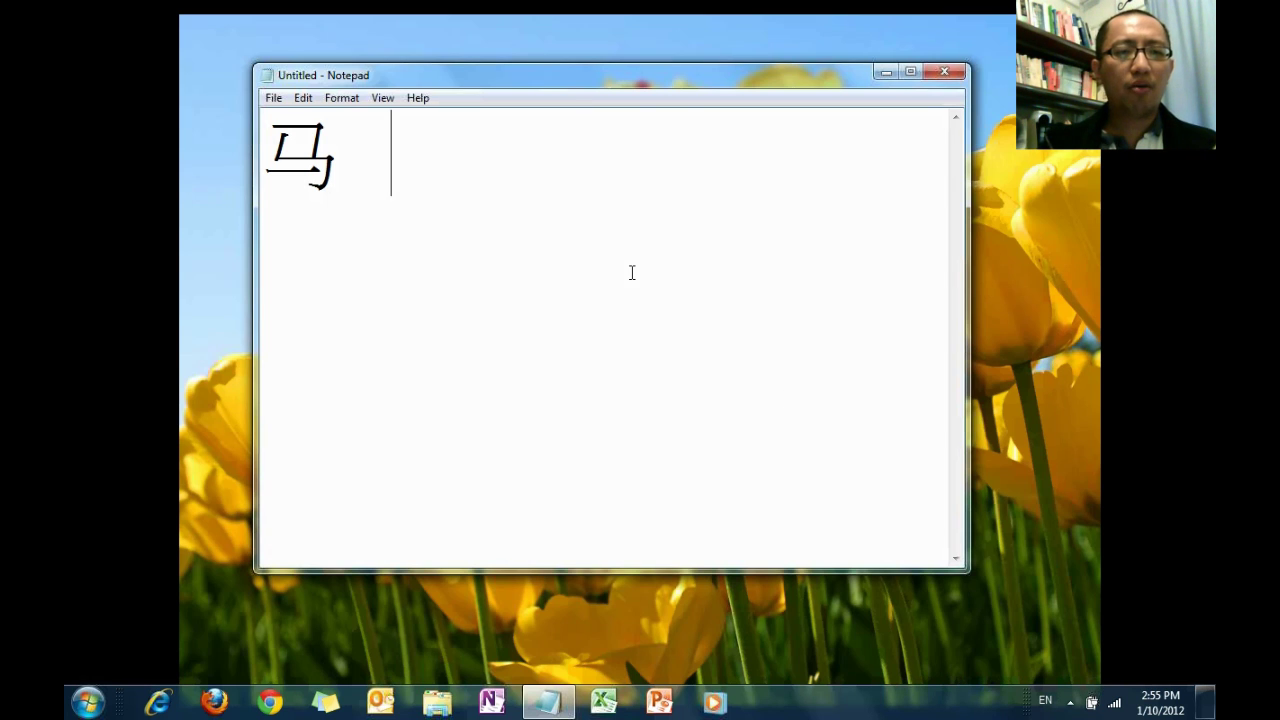
text(Horse)
key(Return)
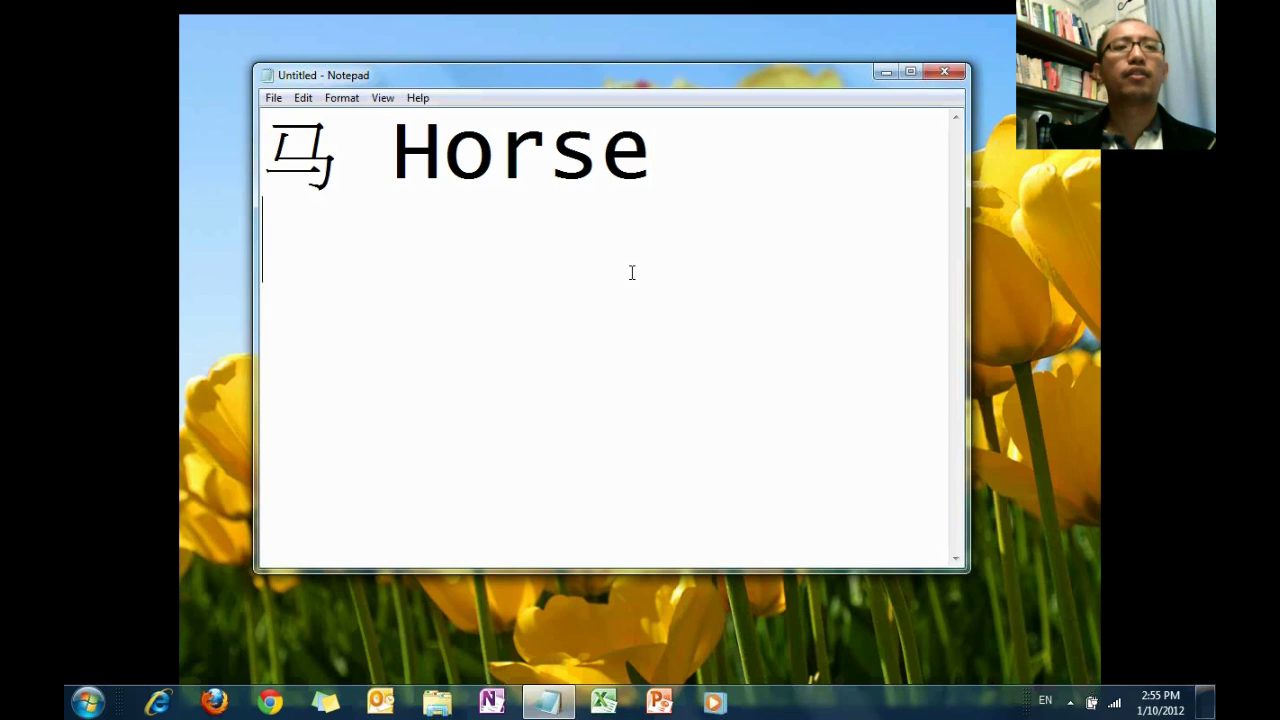
Step: Insert Ma before Horse on the first line, then select the word Horse
key(Up)
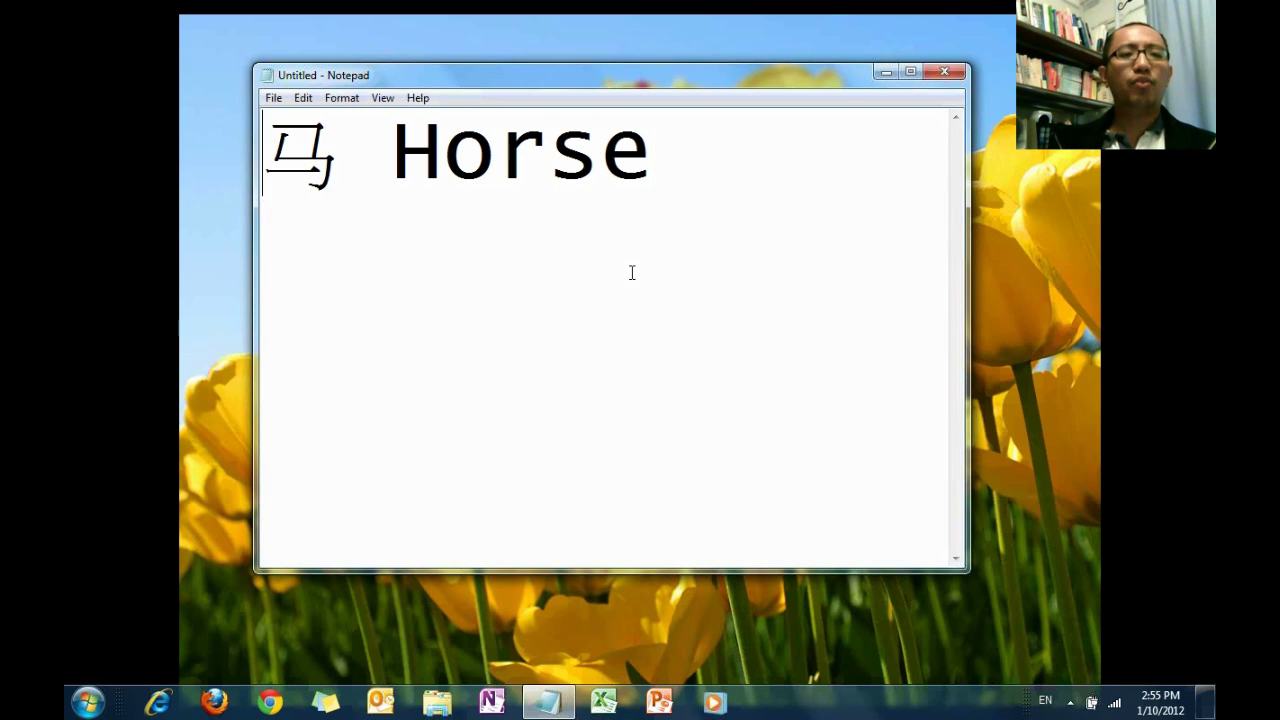
key(ctrl+Right)
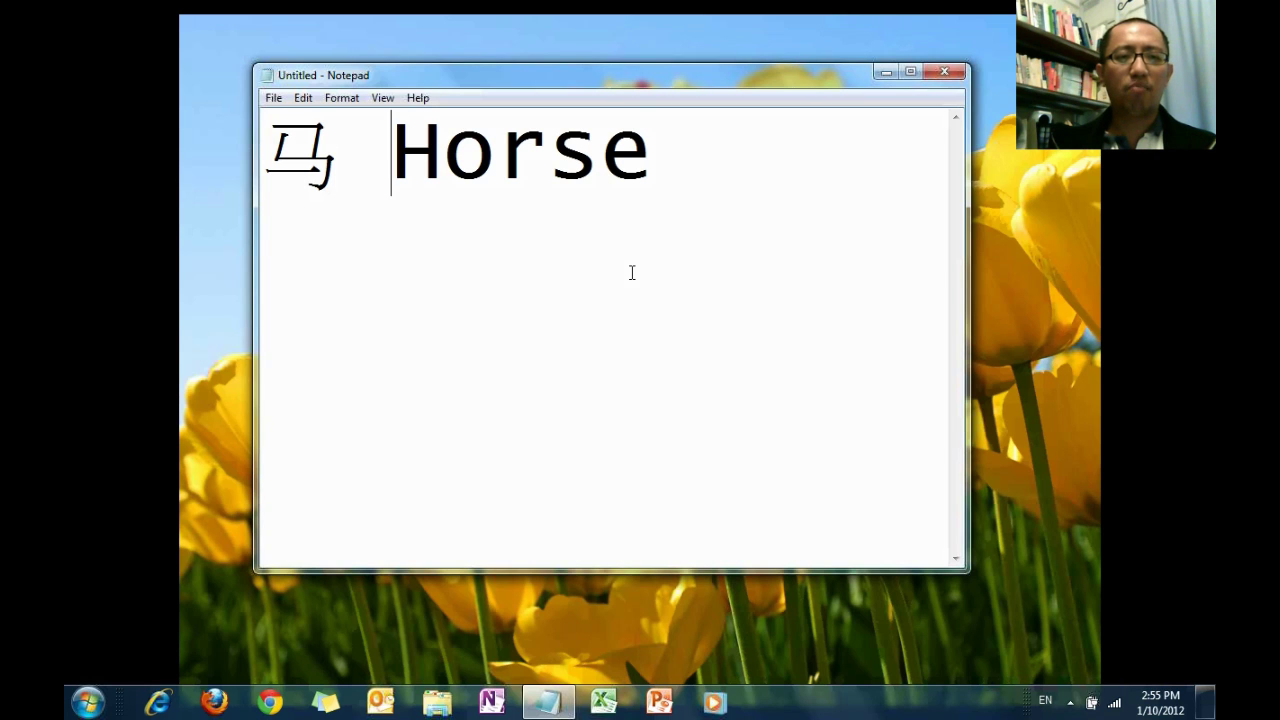
text(Ma)
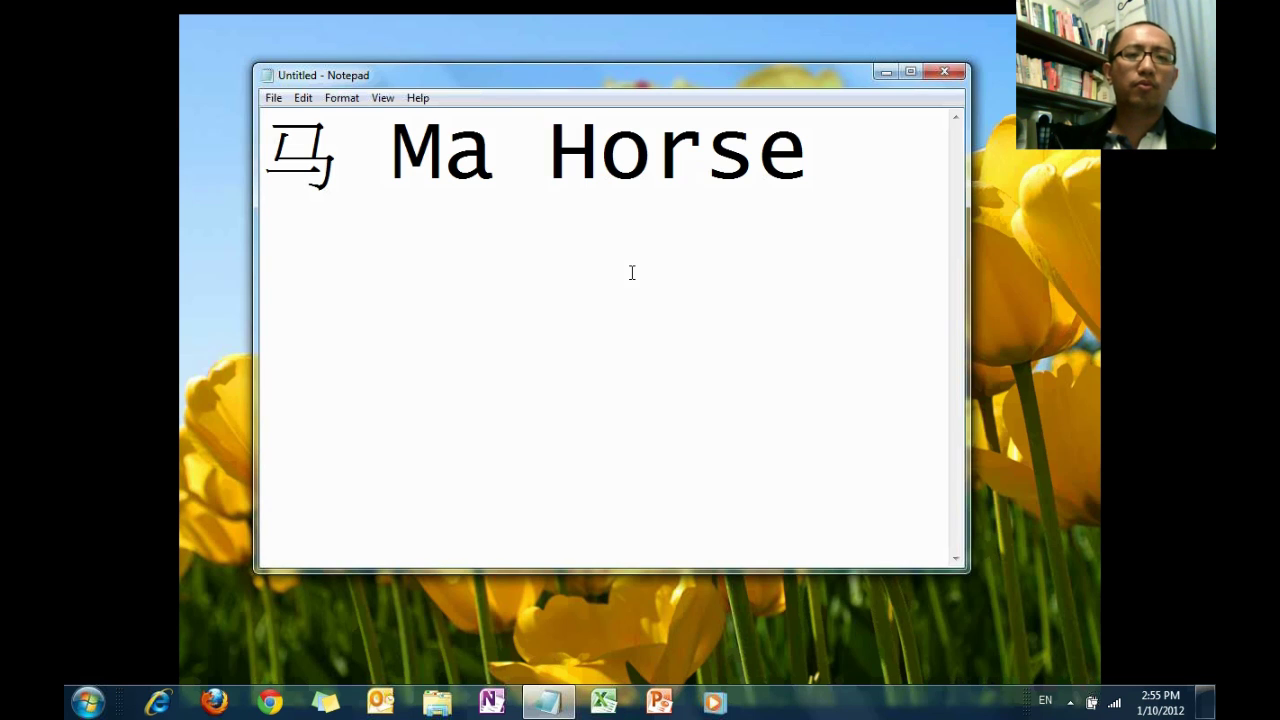
key(Left)
key(Left)
key(Left)
key(Left)
key(Left)
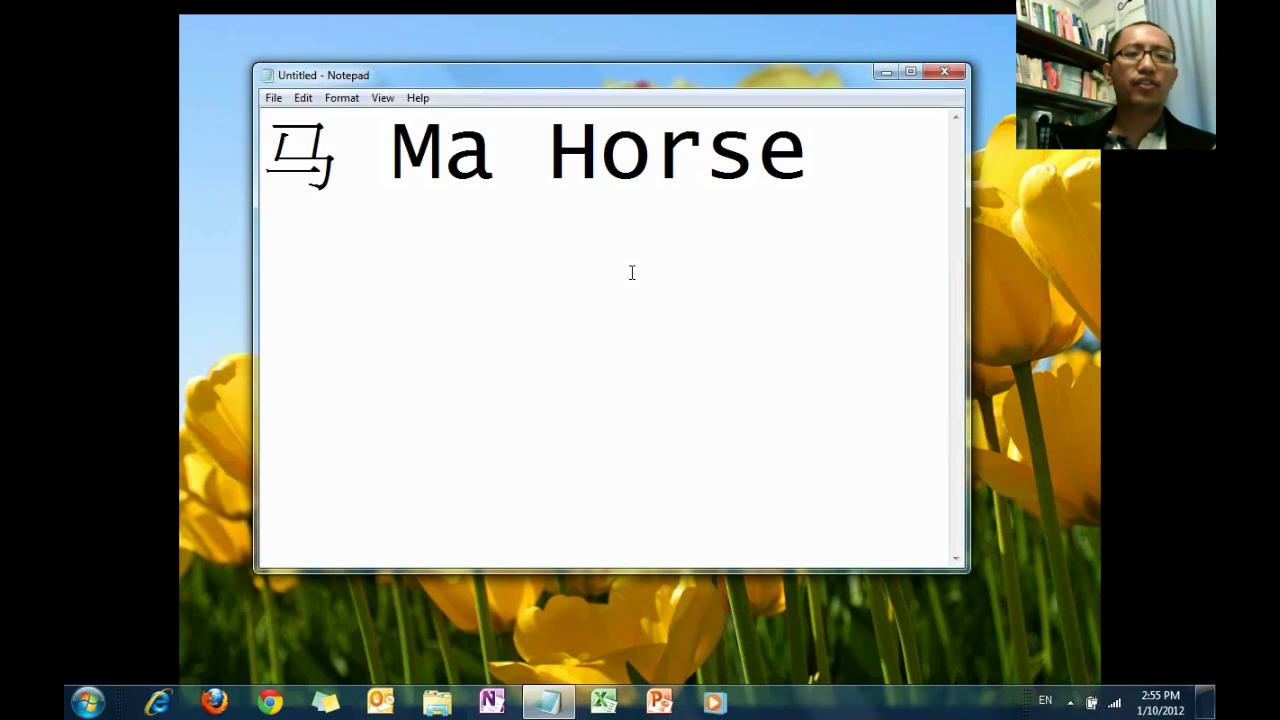
key(End)
key(ctrl+shift+Left)
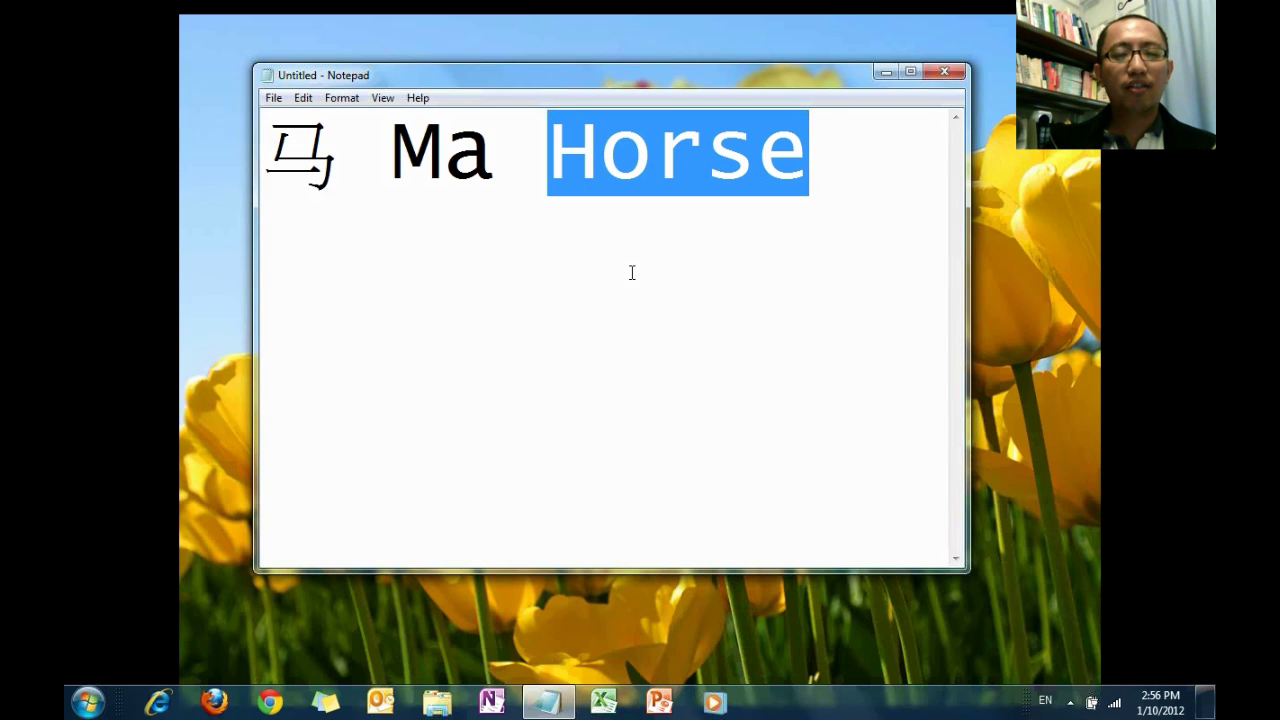
Step: Type 'Tutorial for Pin Yin input method' on the second line beneath 马 Ma Horse
click(632, 272)
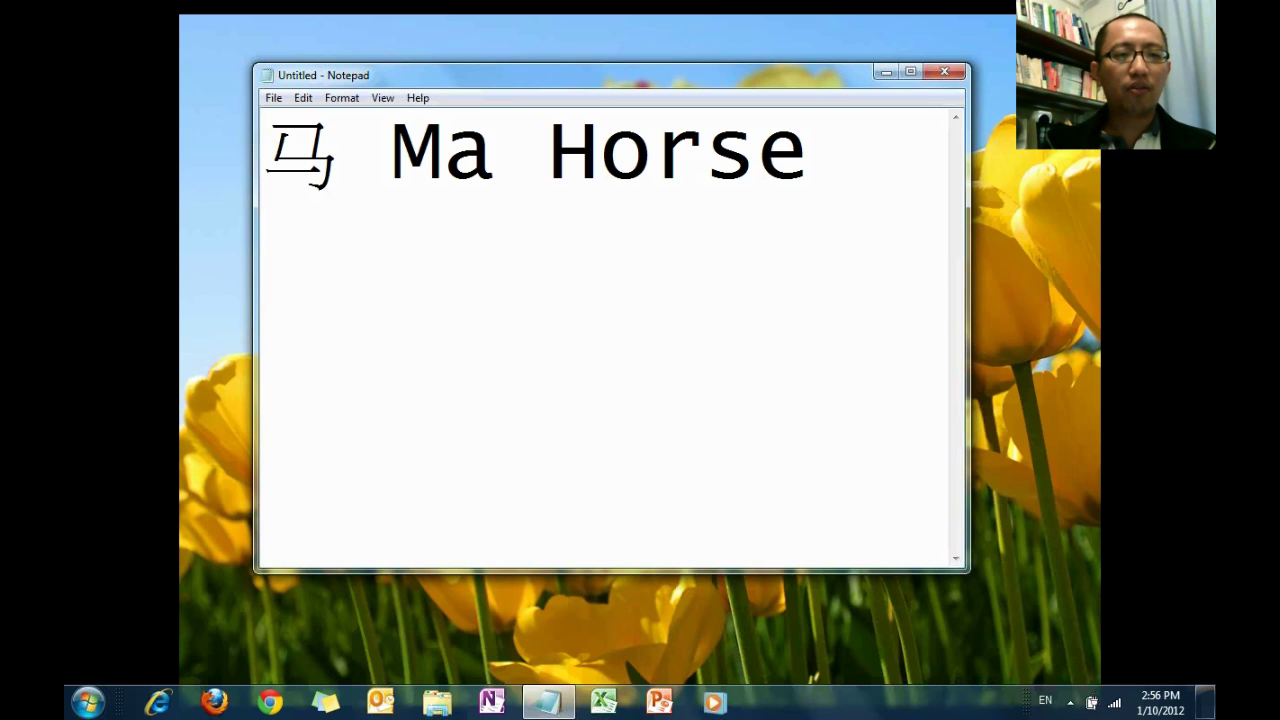
text(Tutorial for )
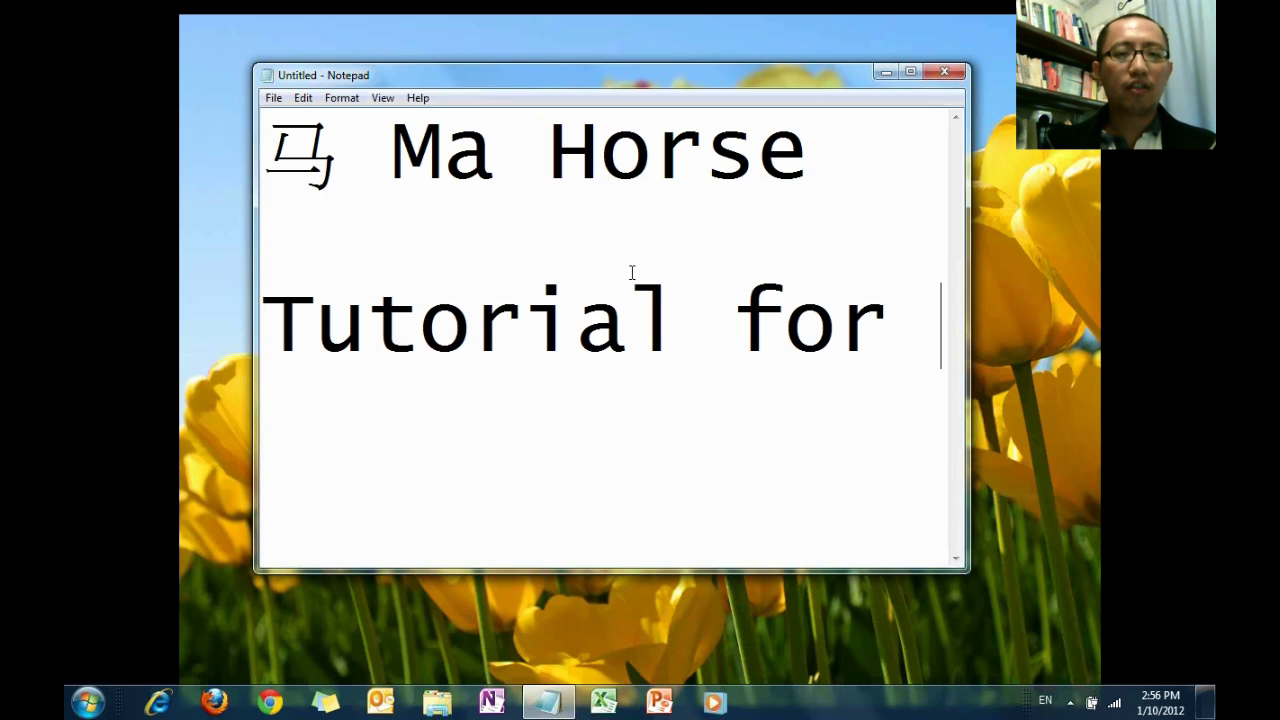
text(Pin Y)
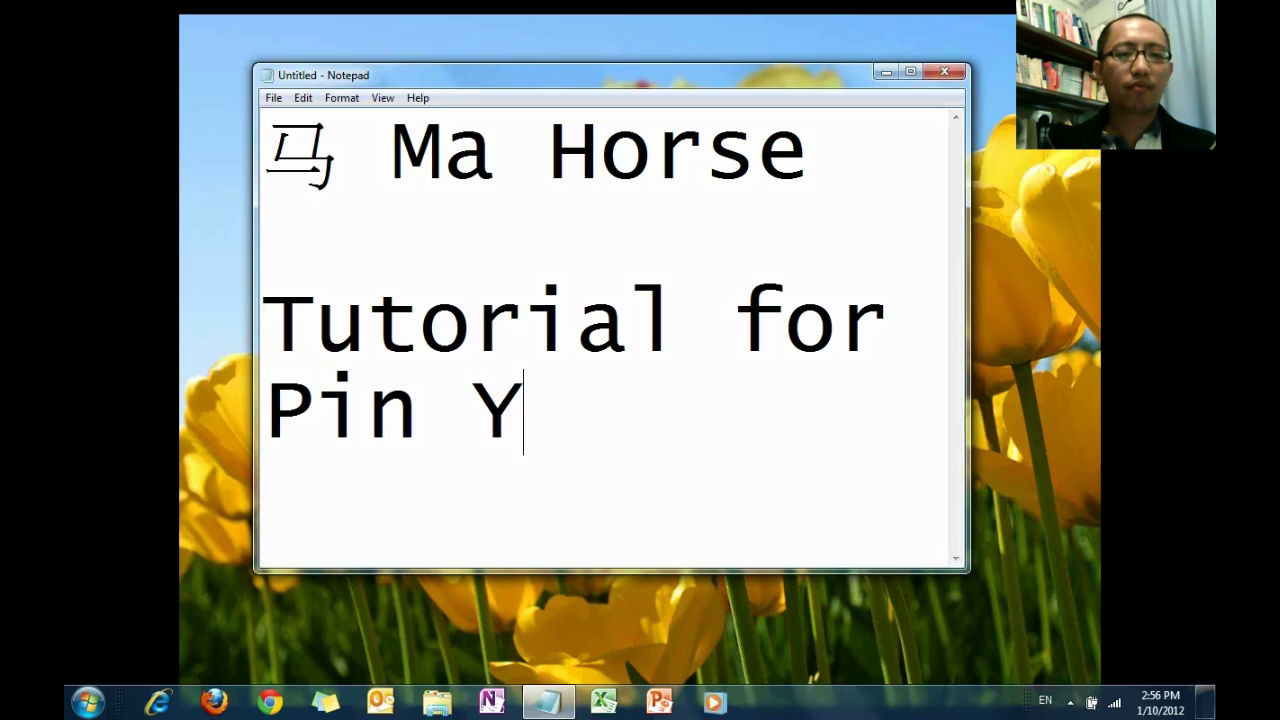
text(in input)
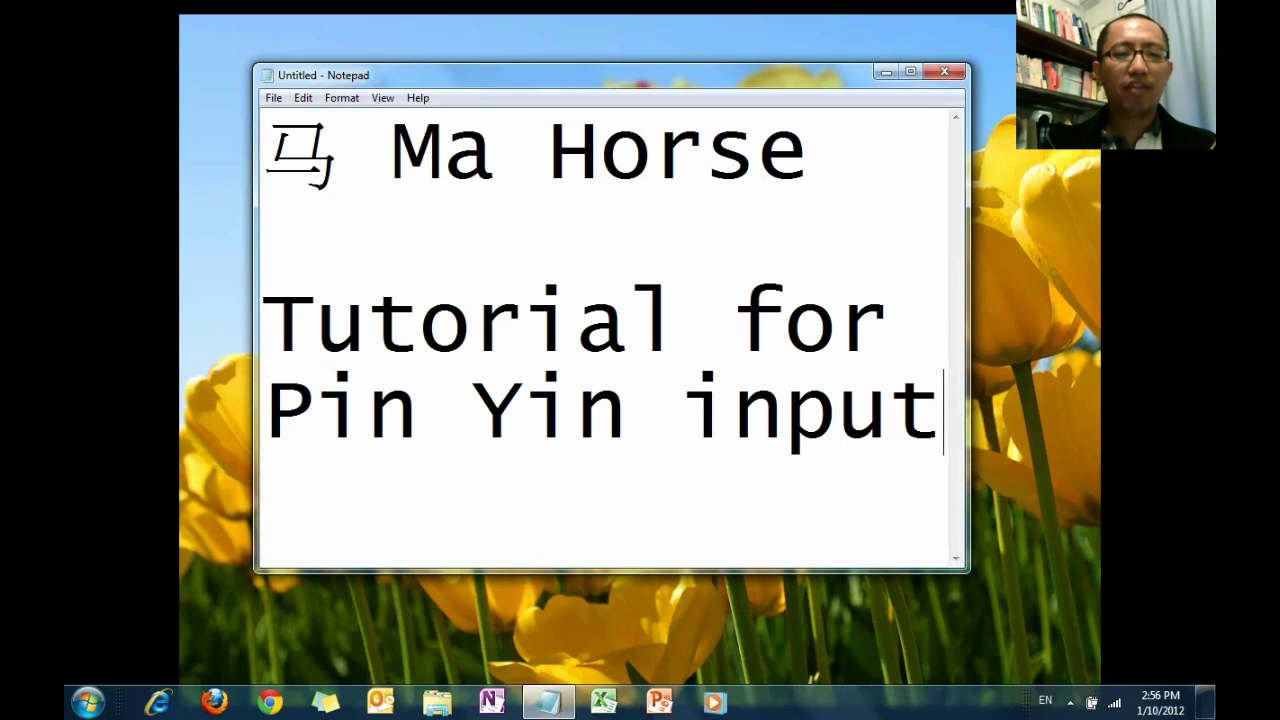
text( method)
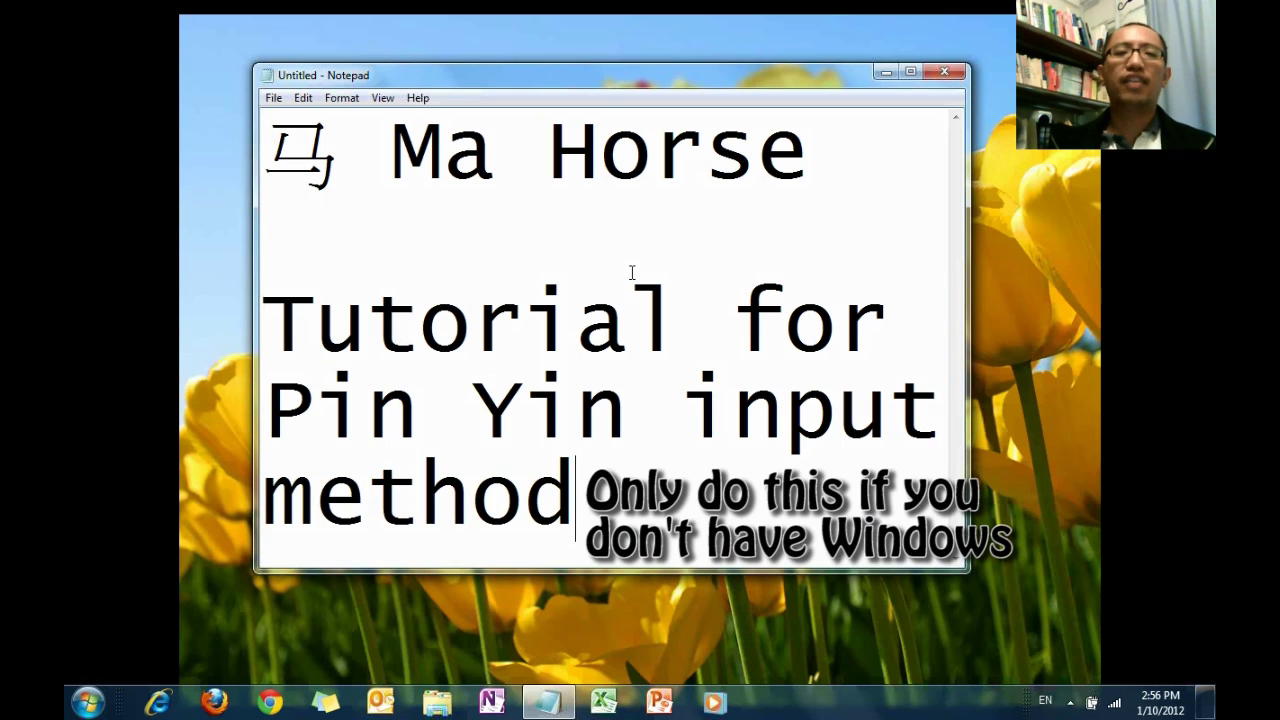